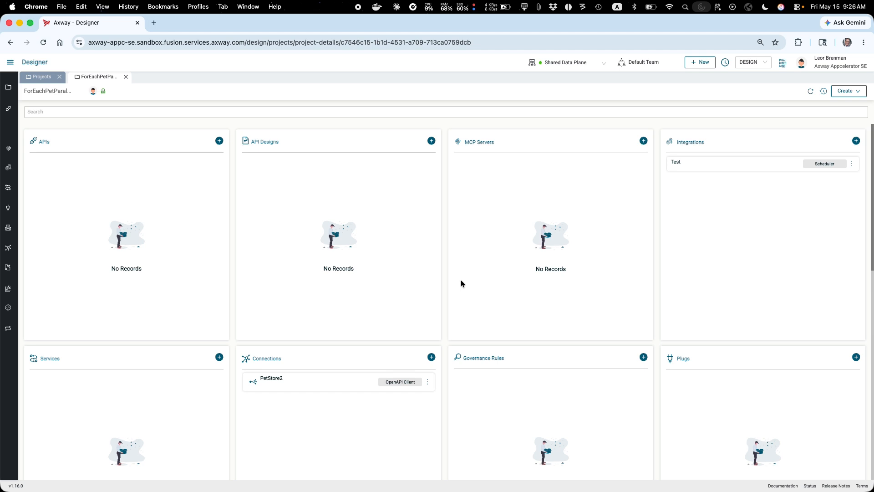
# - Open the PetStore2 connection to review its OpenAPI URL, host and authentication settings, and close it
pyautogui.click(295, 380)
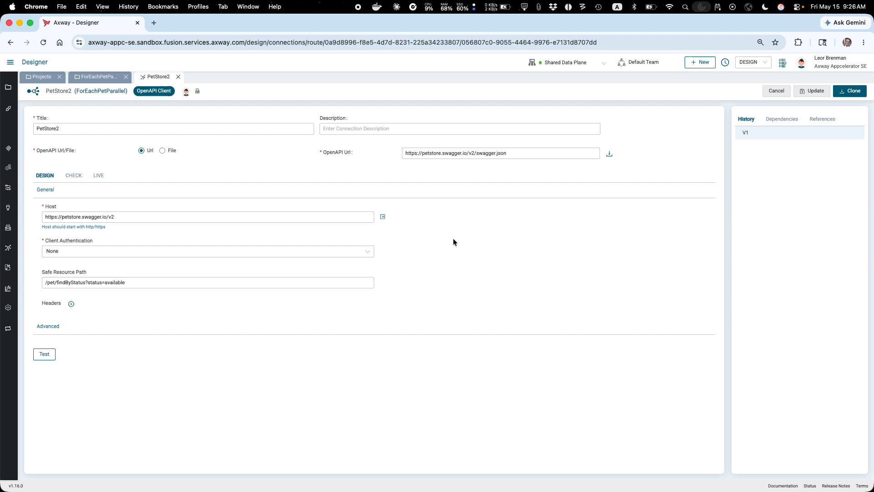
pyautogui.click(178, 76)
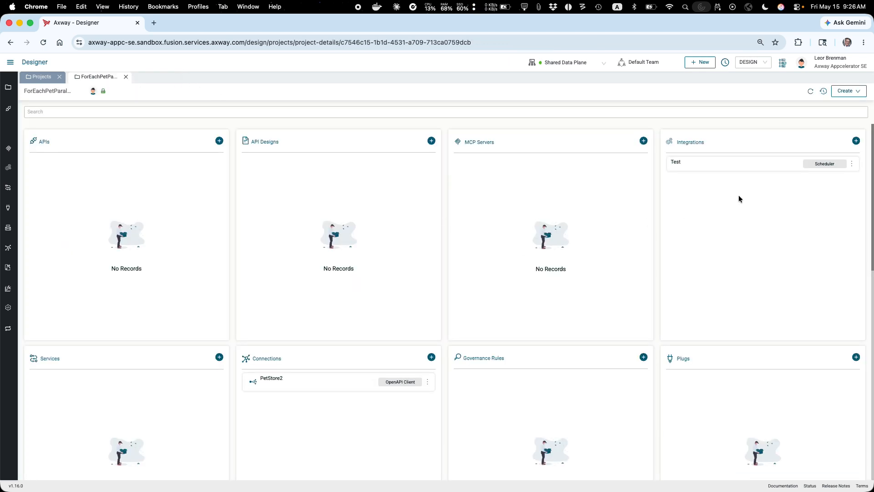
# - Create a new integration named Test2 in the ForEachPetParallel project
pyautogui.click(857, 142)
pyautogui.write('Test2')
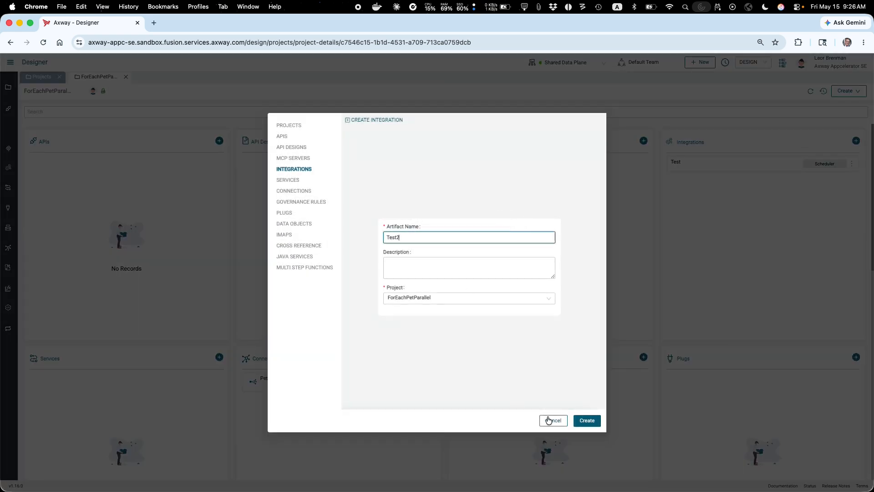
pyautogui.click(594, 422)
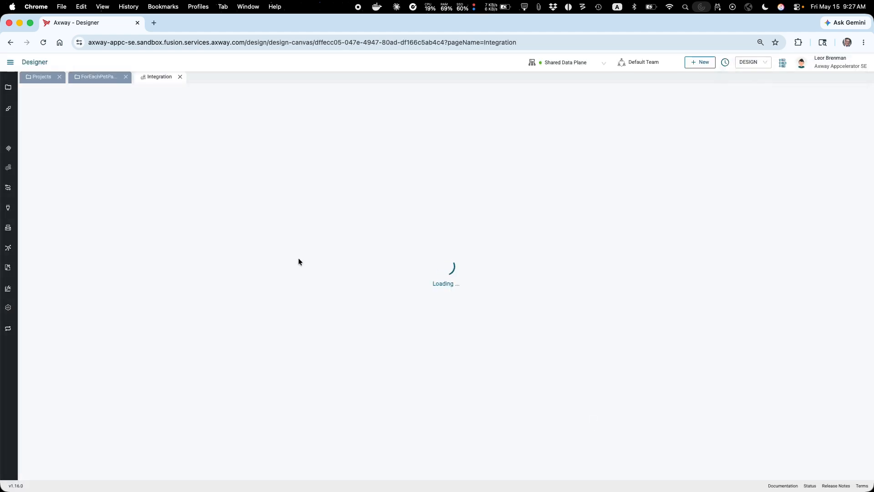
# - Add a Scheduler Schedule event as the integration's trigger, with a simple interval of 60 seconds
pyautogui.click(71, 148)
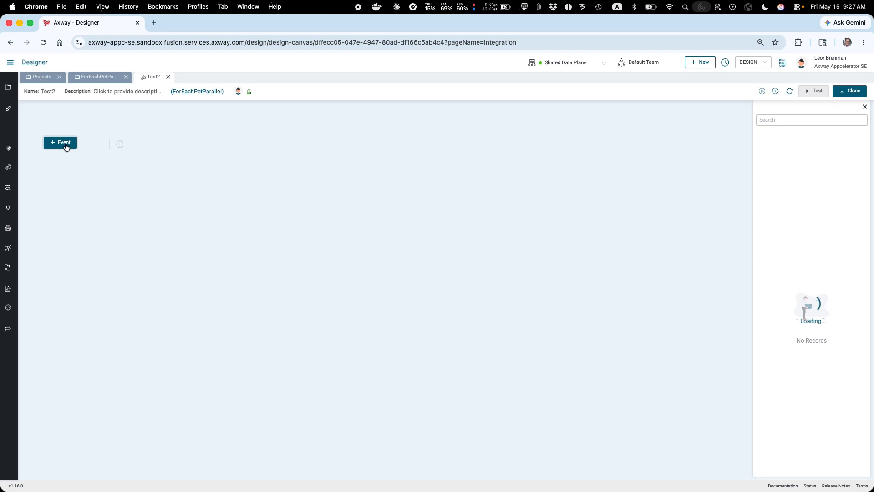
pyautogui.click(769, 116)
pyautogui.write('sched')
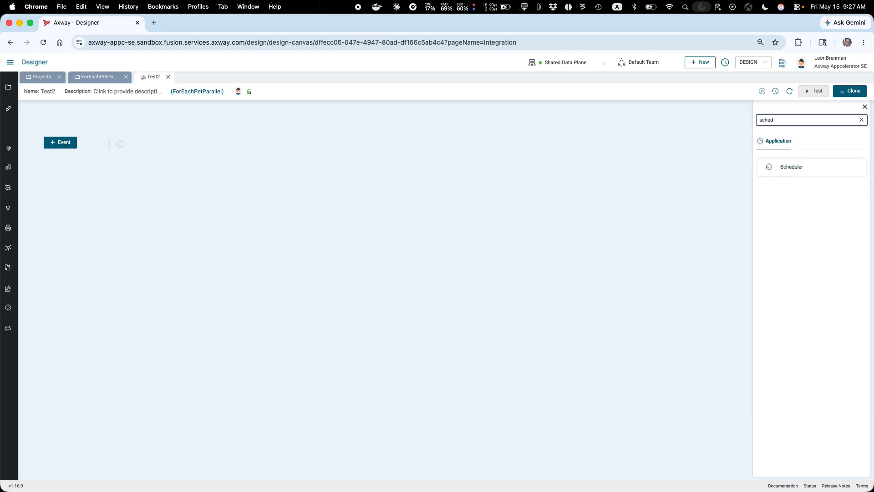
pyautogui.click(789, 173)
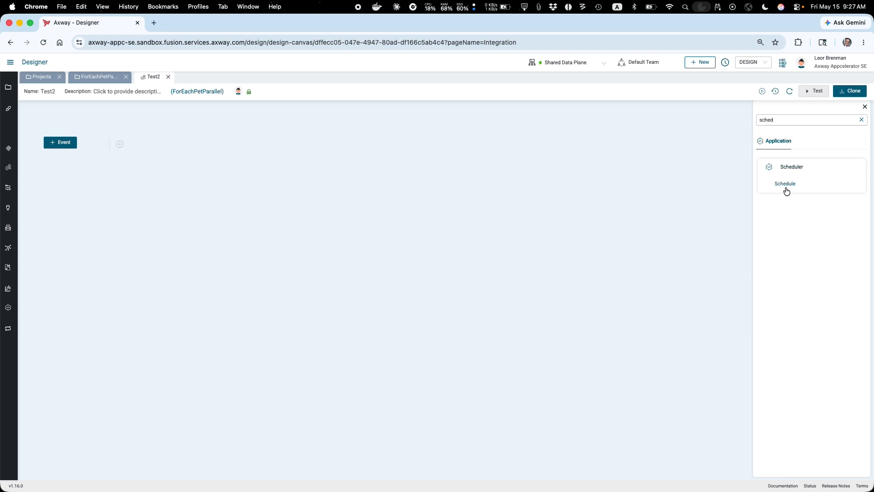
pyautogui.click(786, 184)
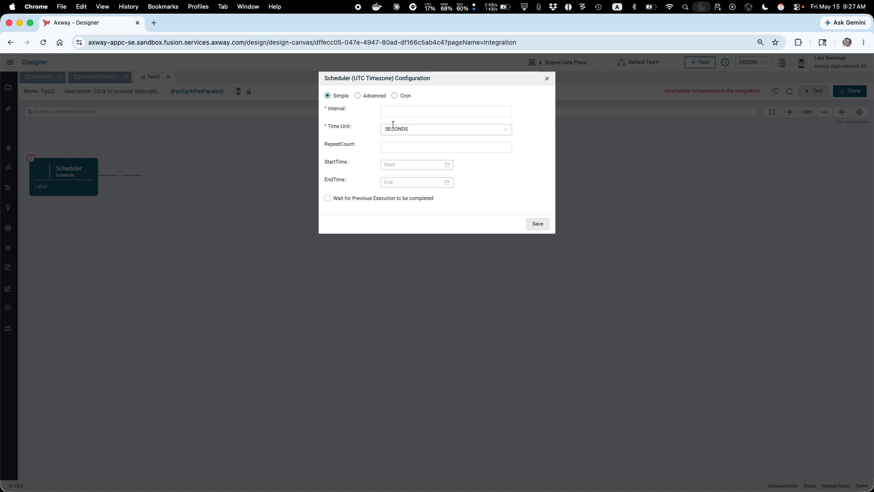
pyautogui.click(395, 110)
pyautogui.write('60')
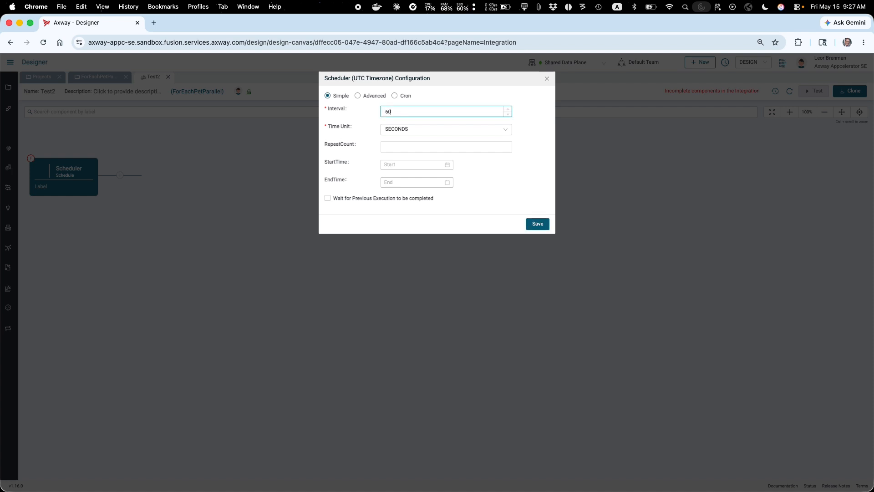
pyautogui.click(537, 226)
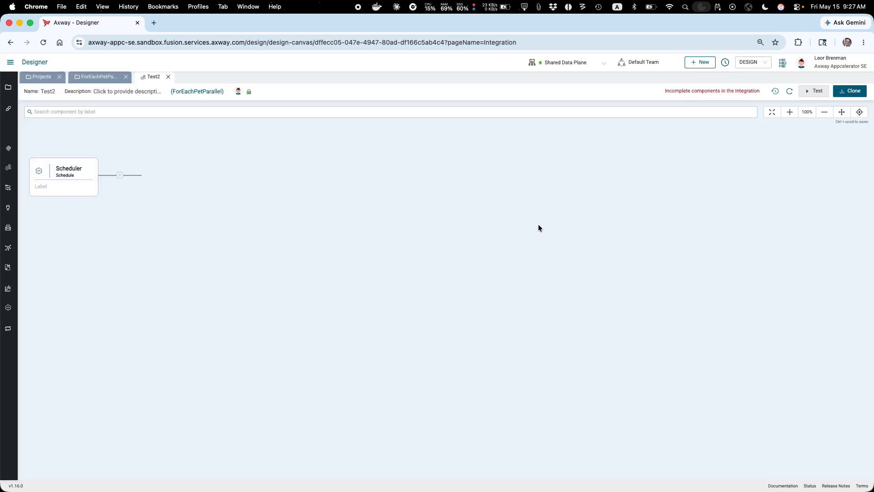
# - Add a Map component after the Scheduler event
pyautogui.click(120, 175)
pyautogui.click(770, 118)
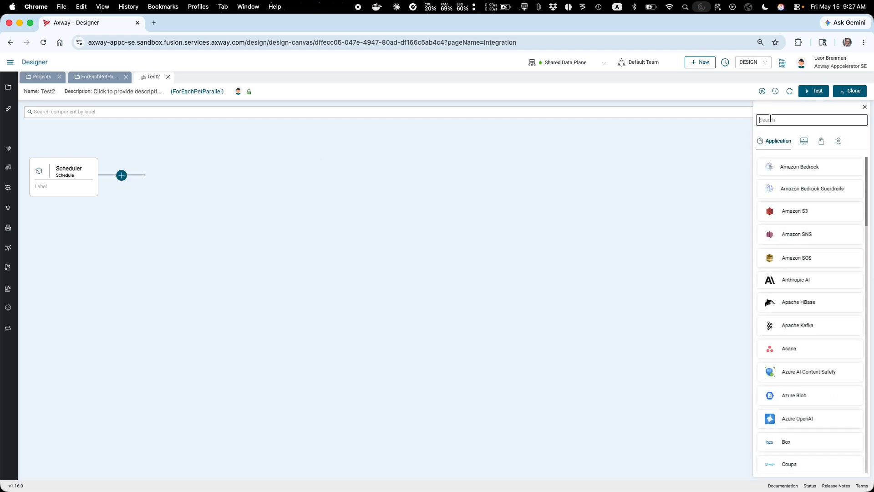
pyautogui.write('map')
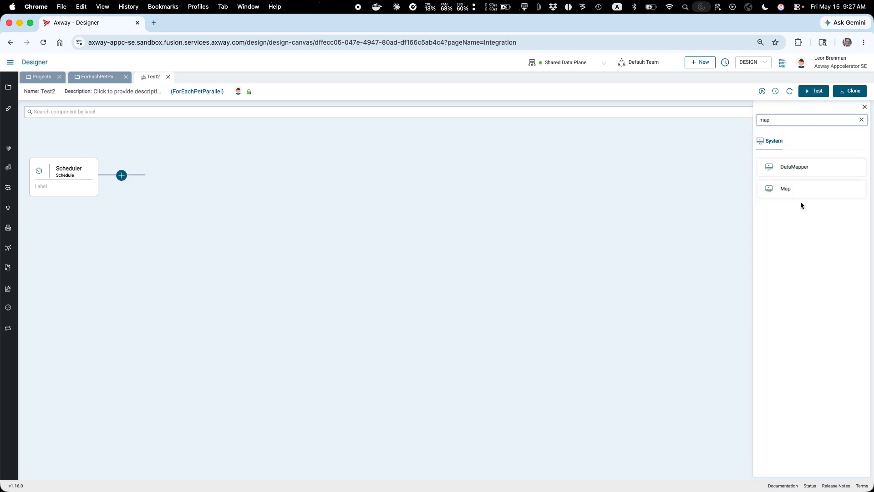
pyautogui.click(779, 205)
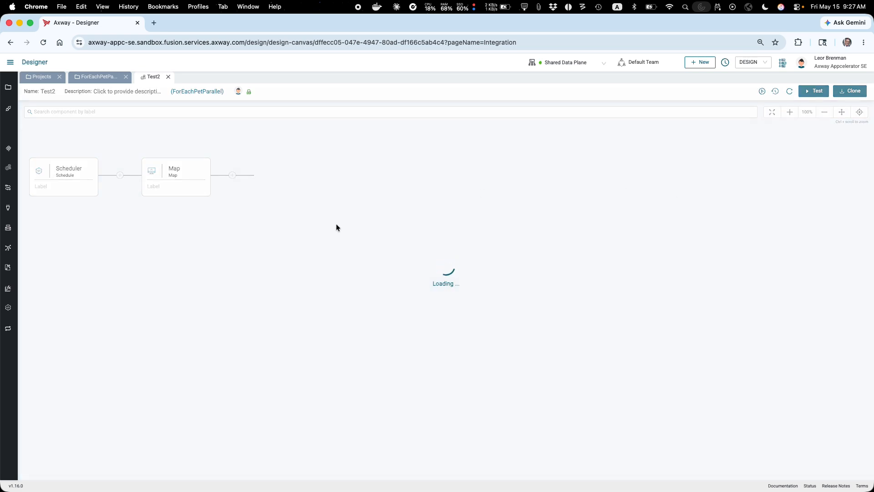
# - Add a DocumentArray variable named results to the Map component's output and save the component
pyautogui.click(209, 183)
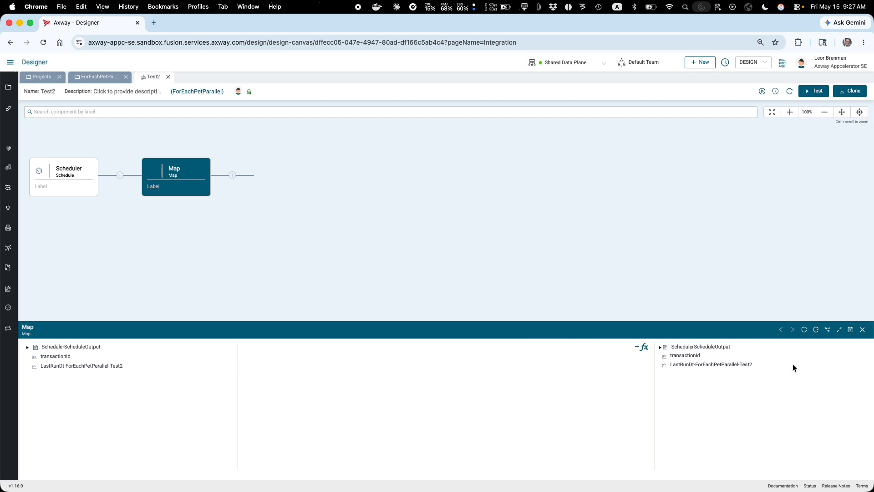
pyautogui.rightClick(670, 392)
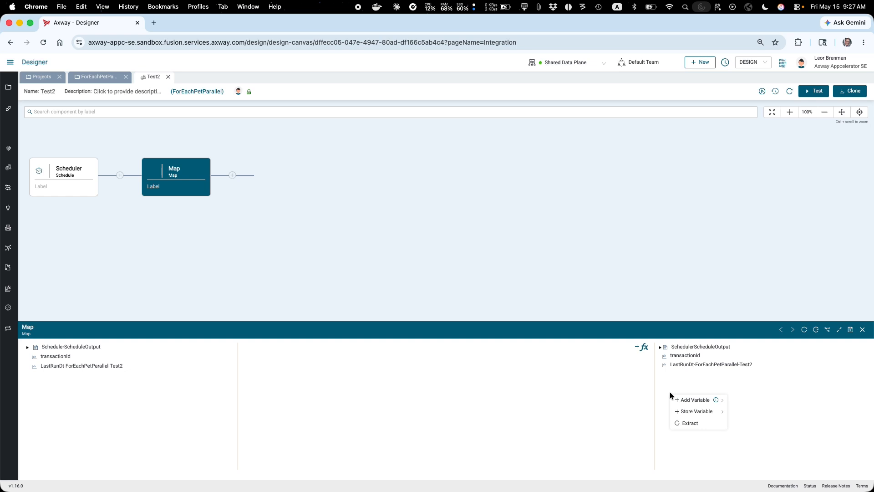
pyautogui.moveTo(683, 401)
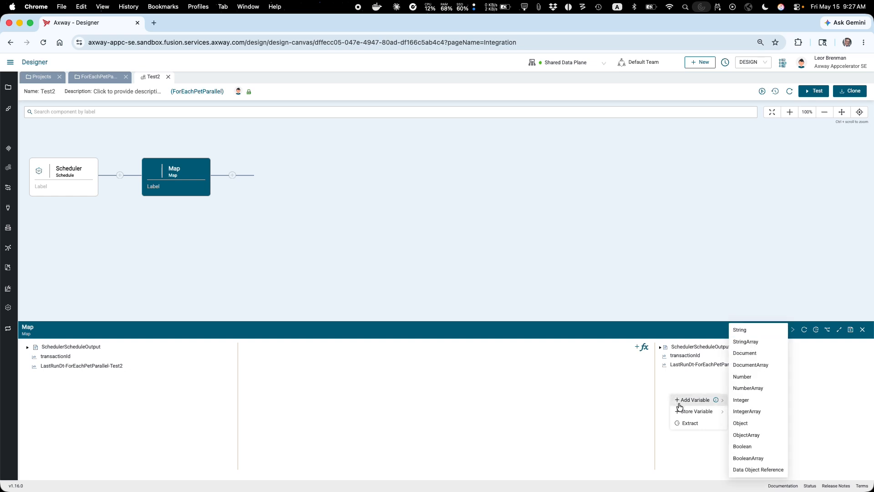
pyautogui.click(749, 365)
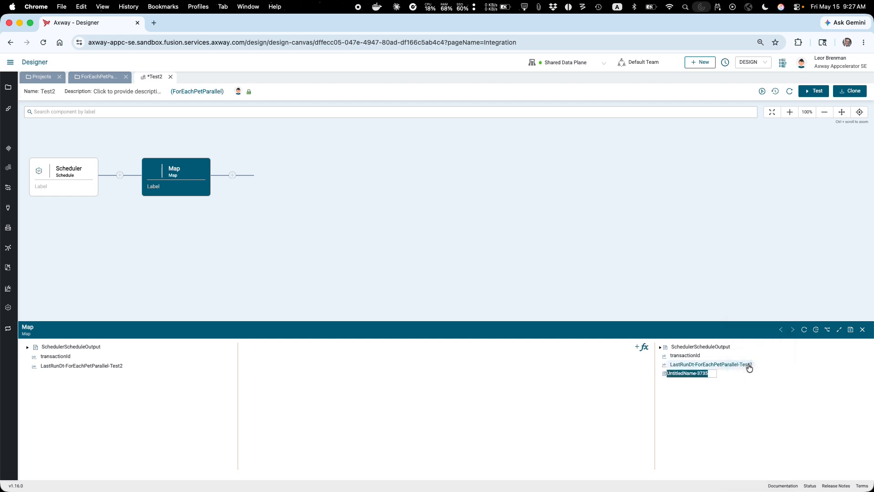
pyautogui.write('results')
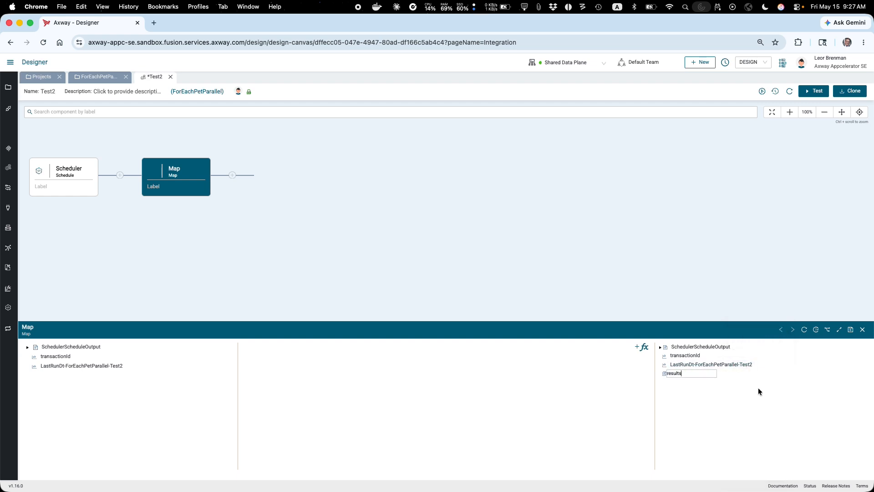
pyautogui.click(767, 412)
pyautogui.click(850, 331)
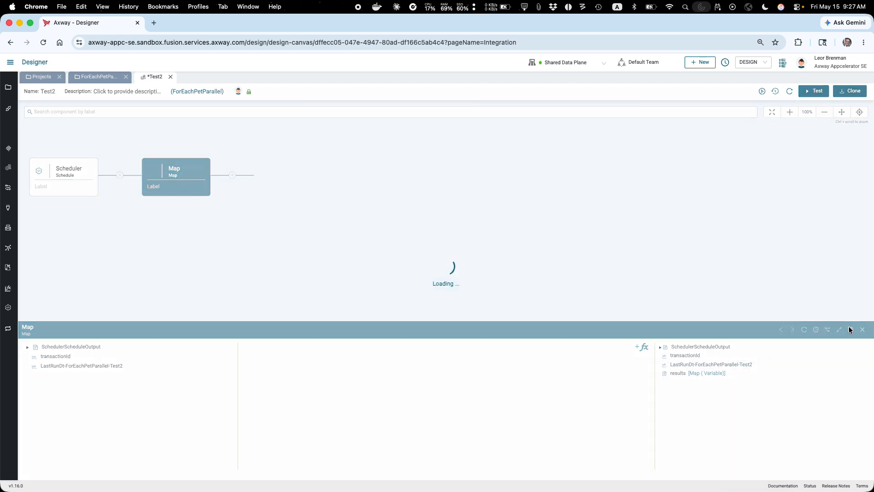
# - Add an OpenAPI Client Invoke Operation component after the Map component
pyautogui.click(234, 175)
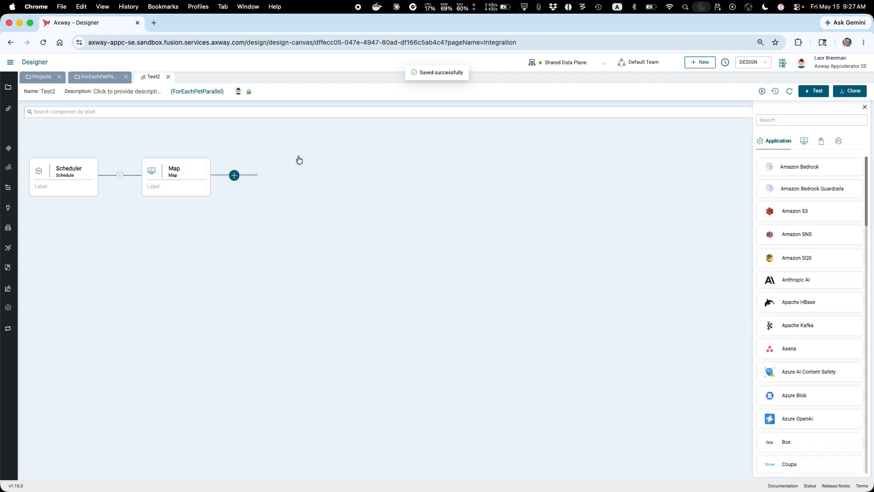
pyautogui.click(810, 120)
pyautogui.write('open')
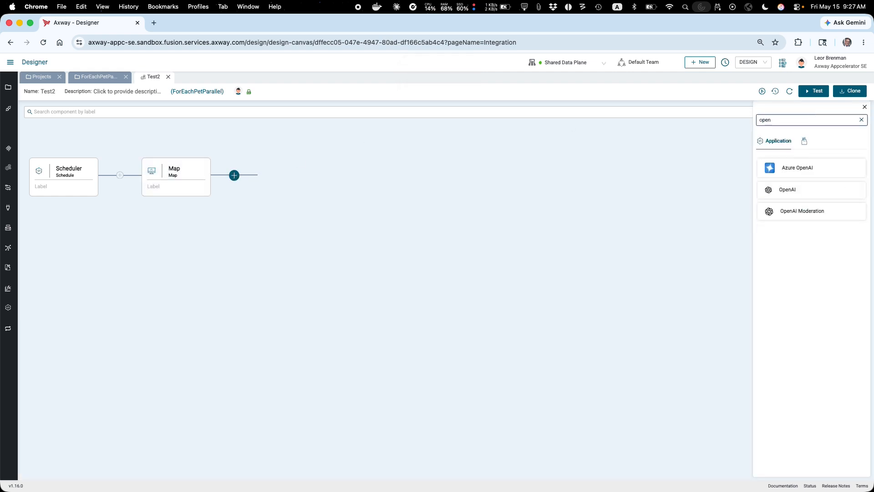
pyautogui.click(803, 141)
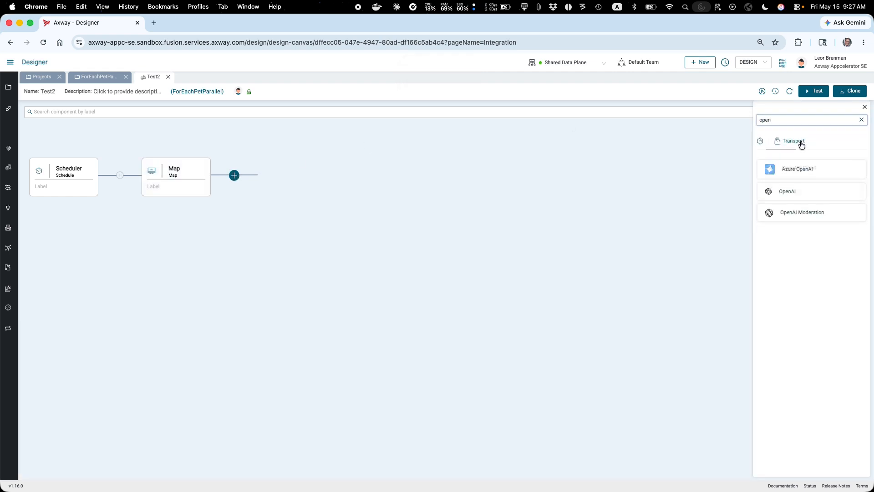
pyautogui.click(794, 168)
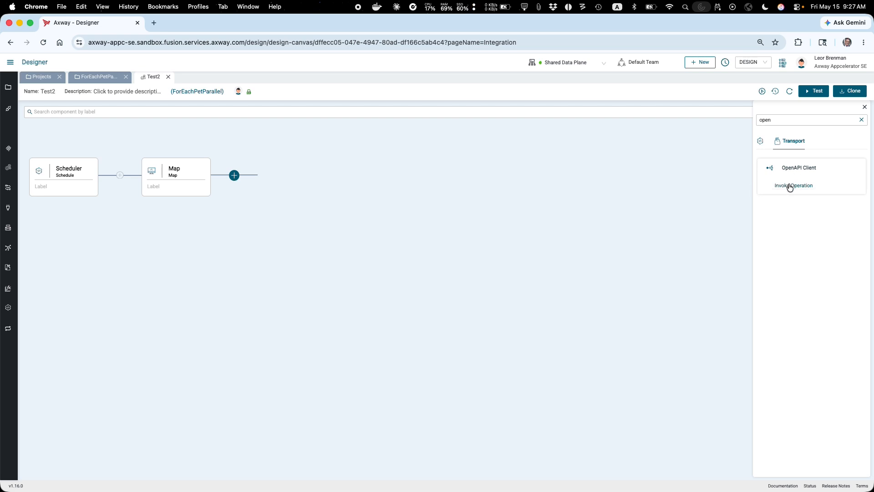
pyautogui.click(788, 183)
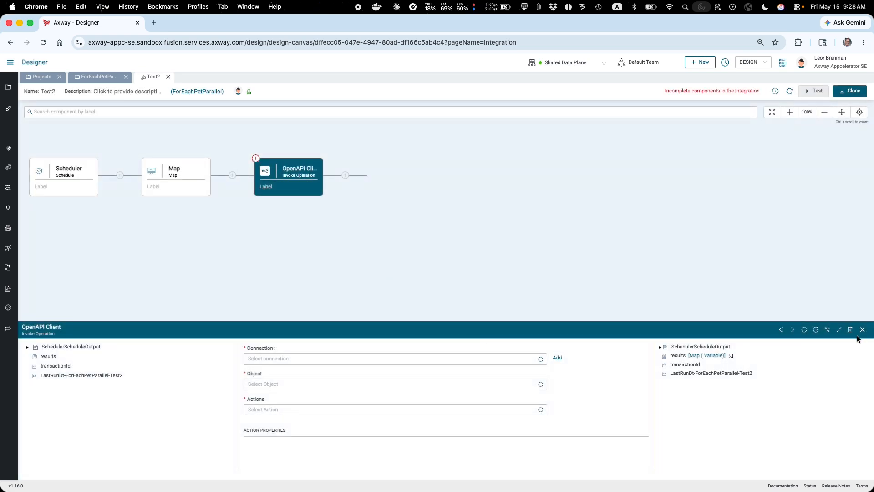
# - Configure the OpenAPI Client with the PetStore2 connection, the pet object and the findPetsByStatus action
pyautogui.click(839, 330)
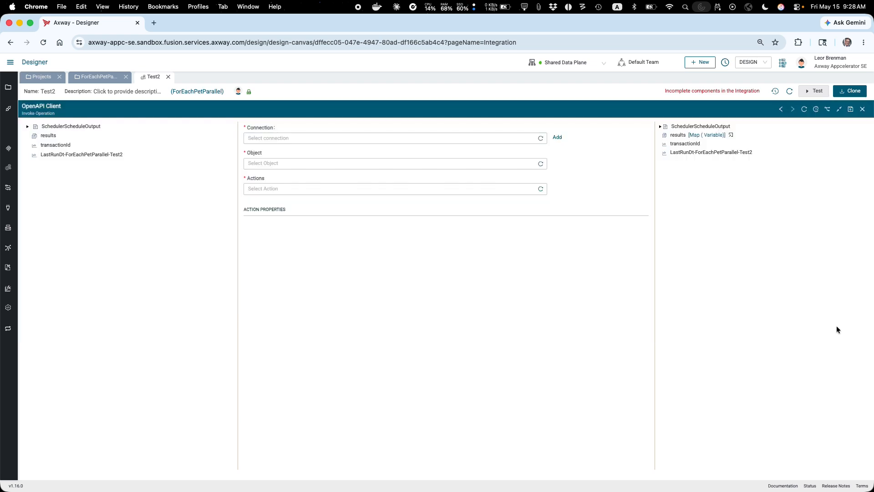
pyautogui.click(520, 141)
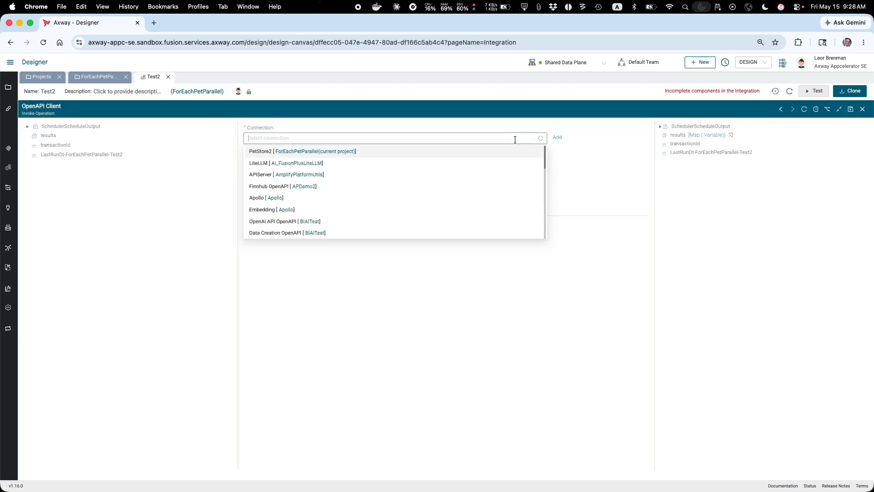
pyautogui.click(300, 152)
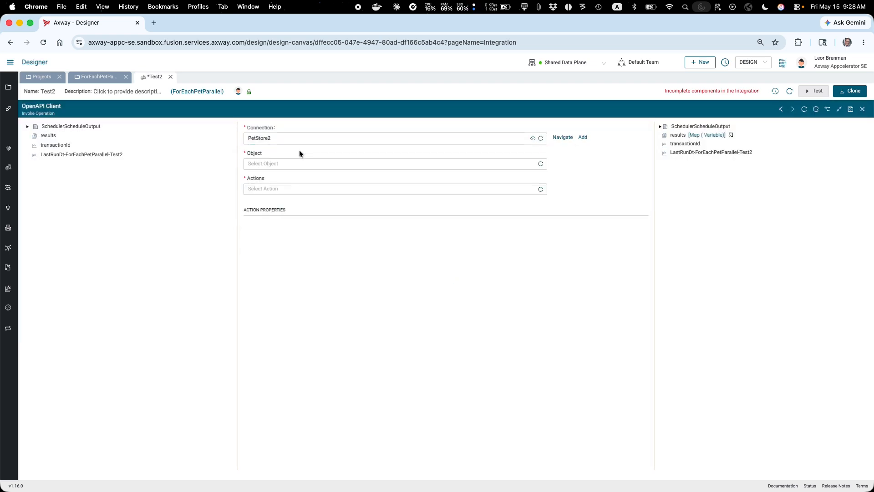
pyautogui.click(296, 164)
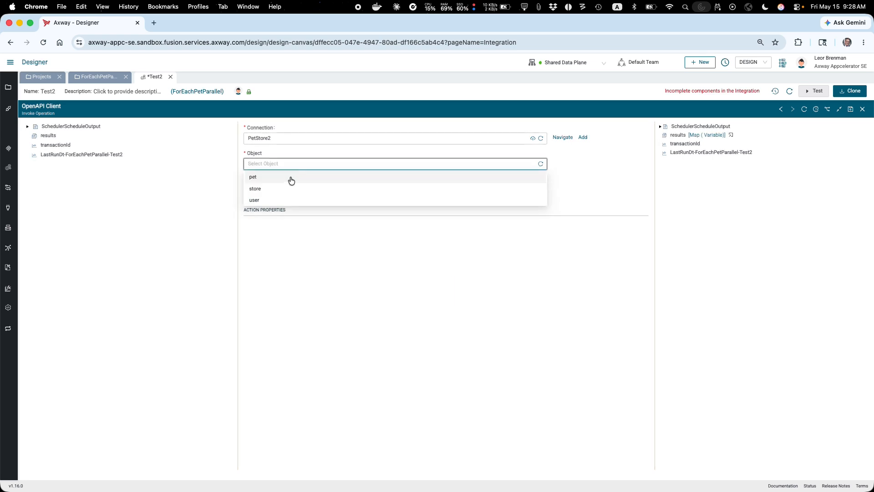
pyautogui.click(280, 177)
pyautogui.click(279, 189)
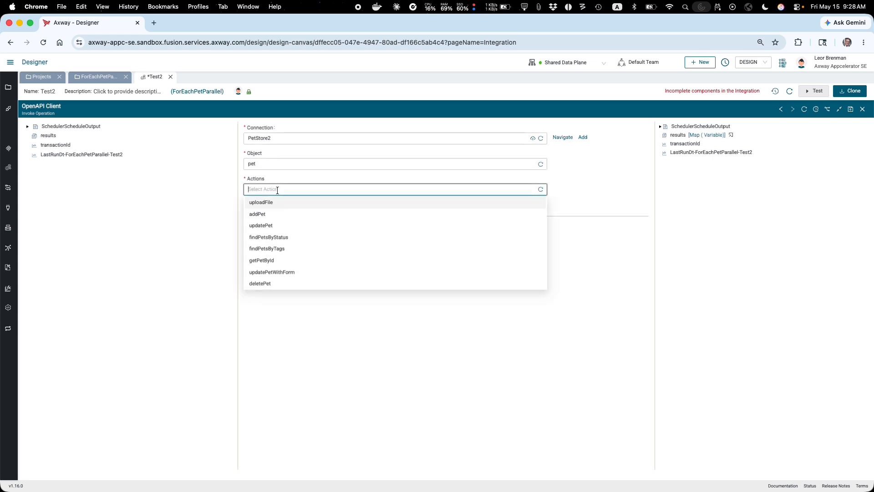
pyautogui.click(262, 237)
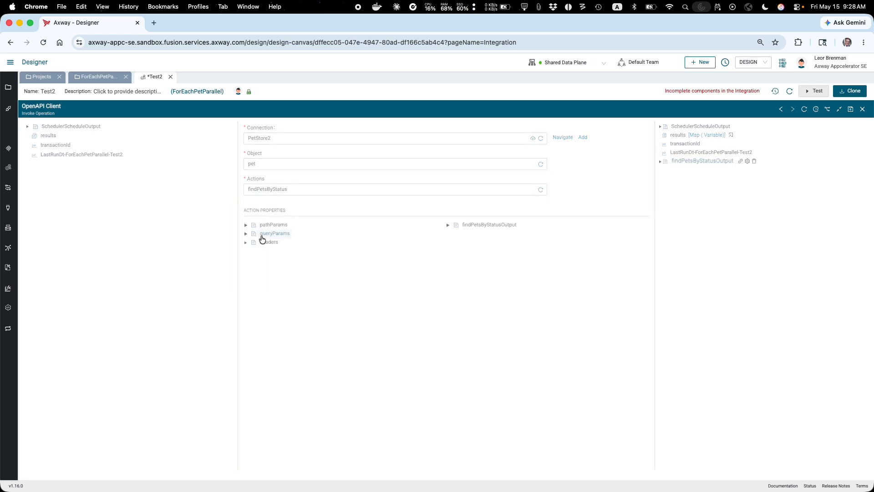
# - Set the first value of the status query parameter to available and save the OpenAPI Client component
pyautogui.click(246, 234)
pyautogui.click(267, 244)
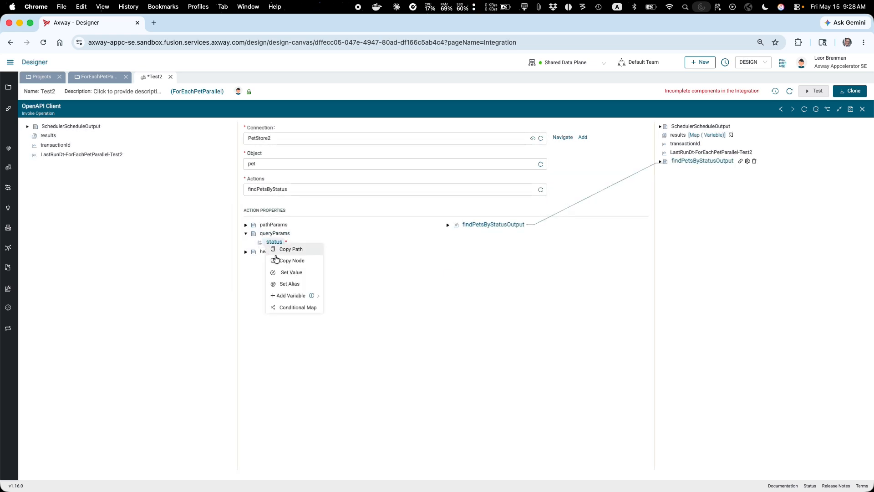
pyautogui.click(279, 272)
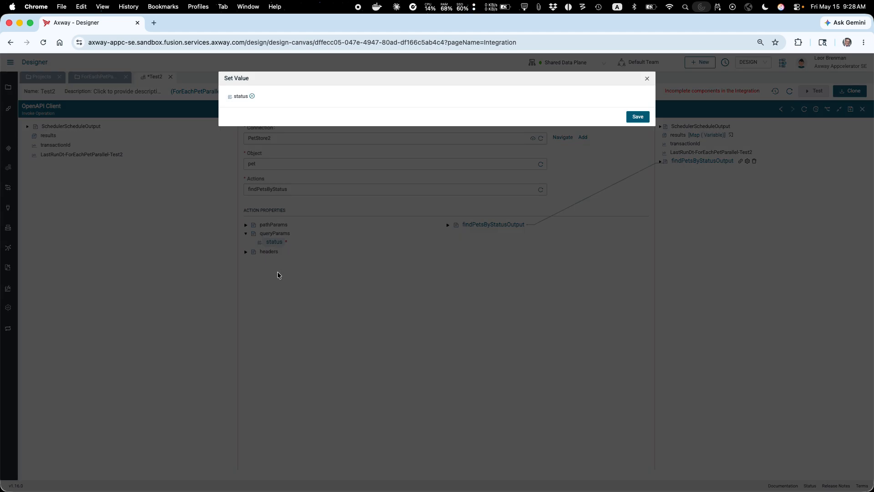
pyautogui.click(252, 96)
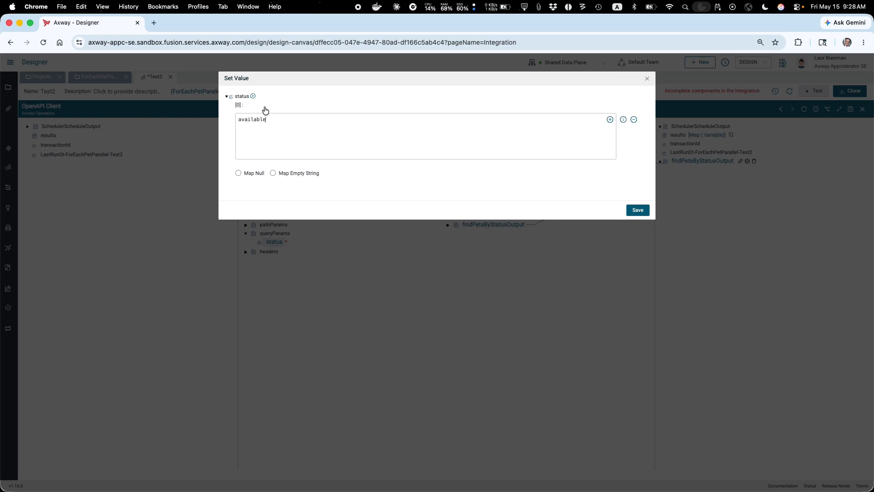
pyautogui.click(638, 210)
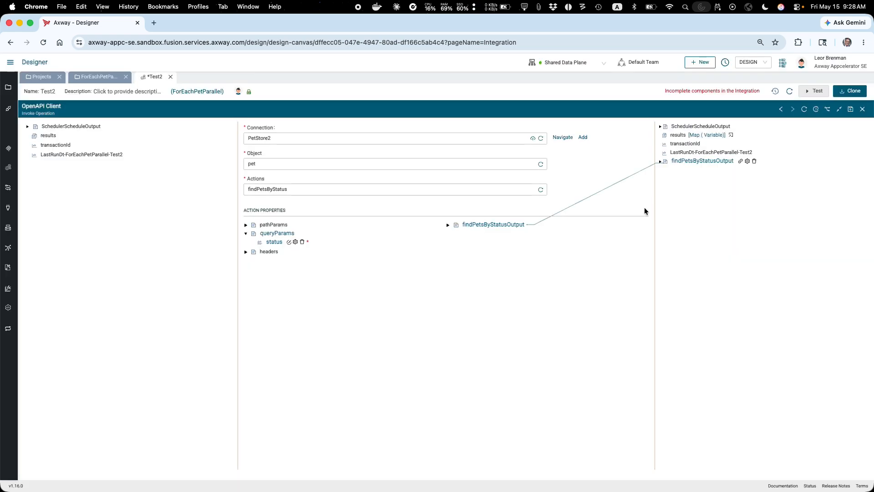
pyautogui.click(850, 109)
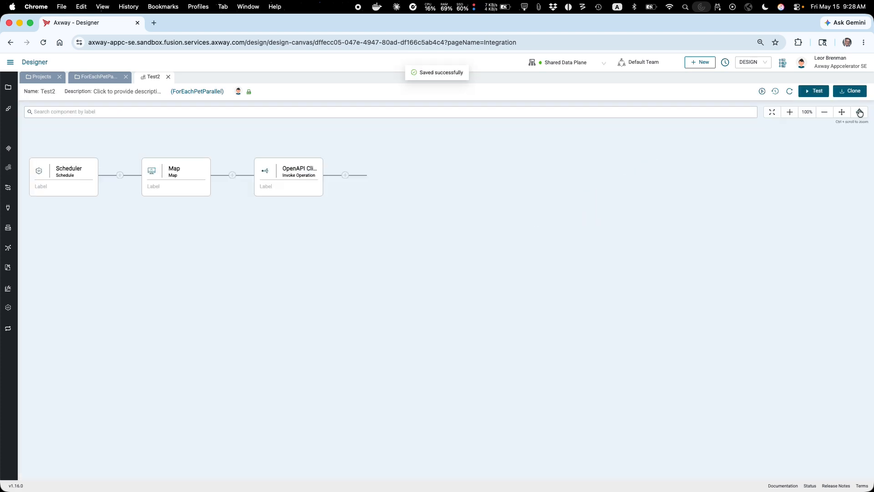
# - Run a test of the integration and inspect the findPetsByStatusOutput response returned by the OpenAPI Client operation
pyautogui.click(812, 92)
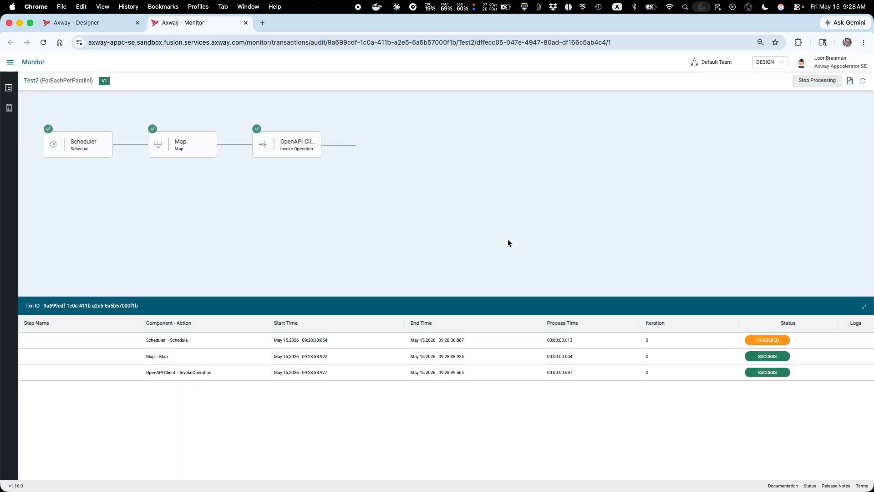
pyautogui.click(226, 372)
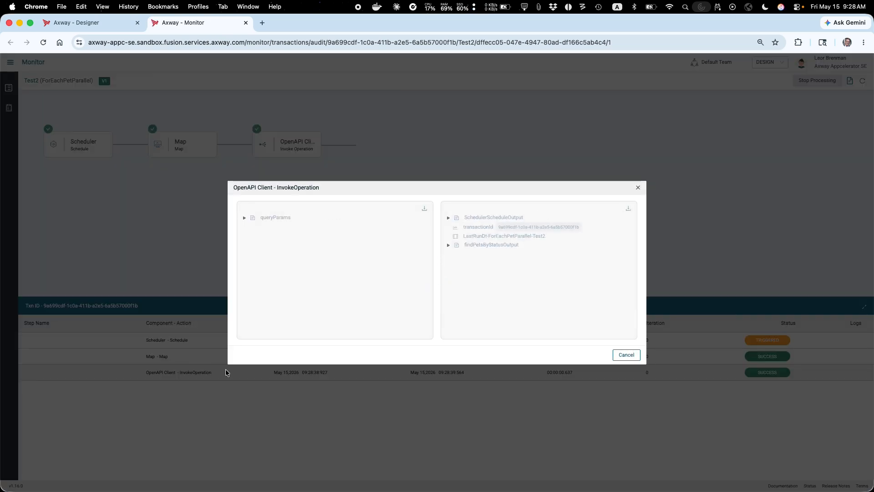
pyautogui.click(448, 245)
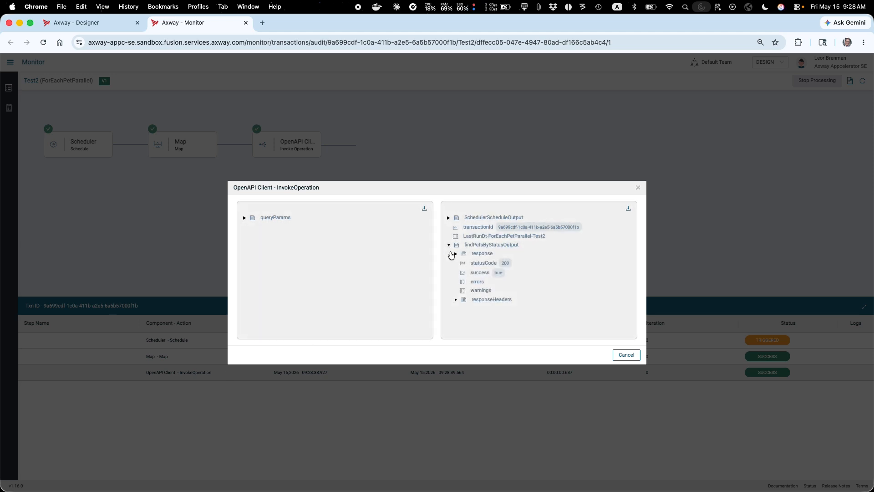
pyautogui.click(456, 254)
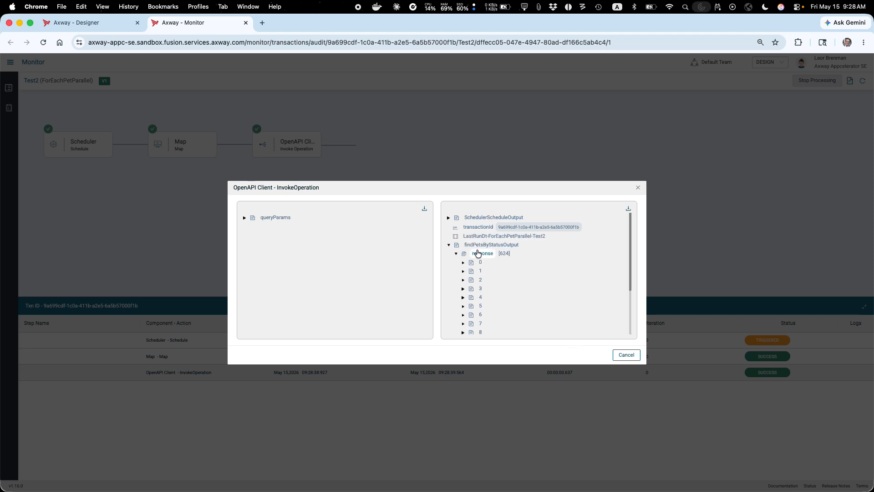
pyautogui.click(627, 354)
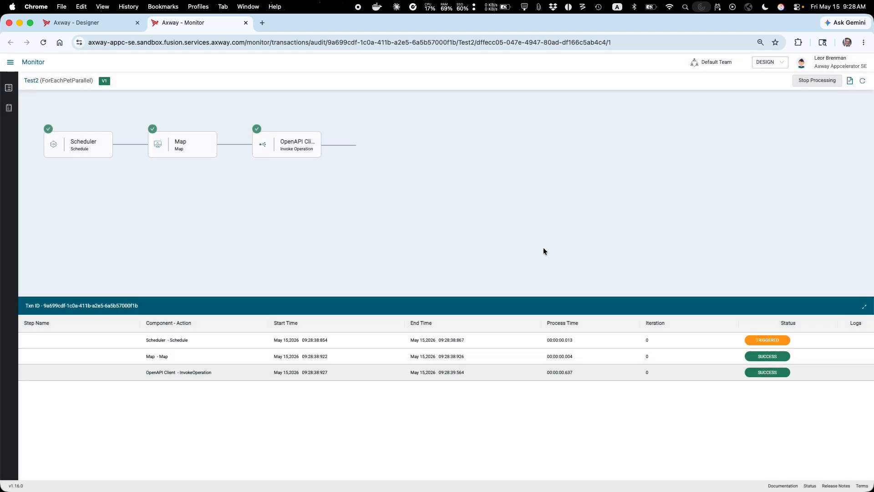
pyautogui.click(246, 22)
# - Add a For-each component after the OpenAPI Client component
pyautogui.click(346, 175)
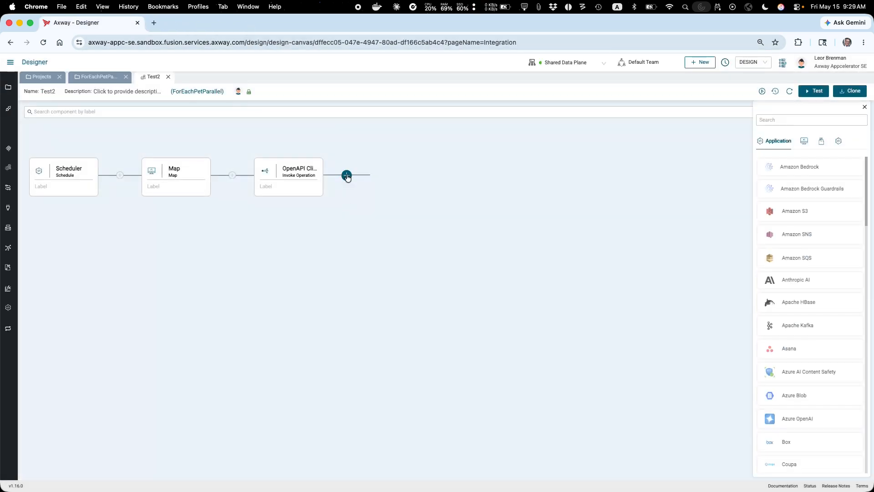
pyautogui.click(778, 121)
pyautogui.write('for-e')
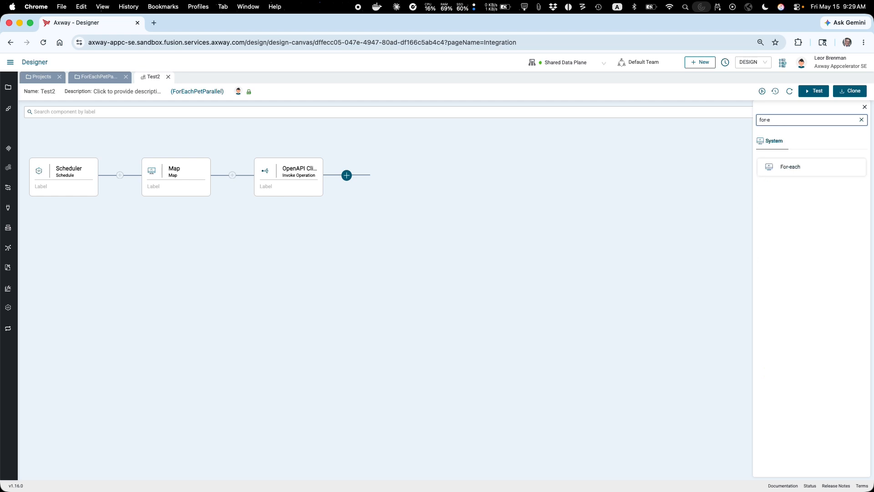
pyautogui.click(790, 169)
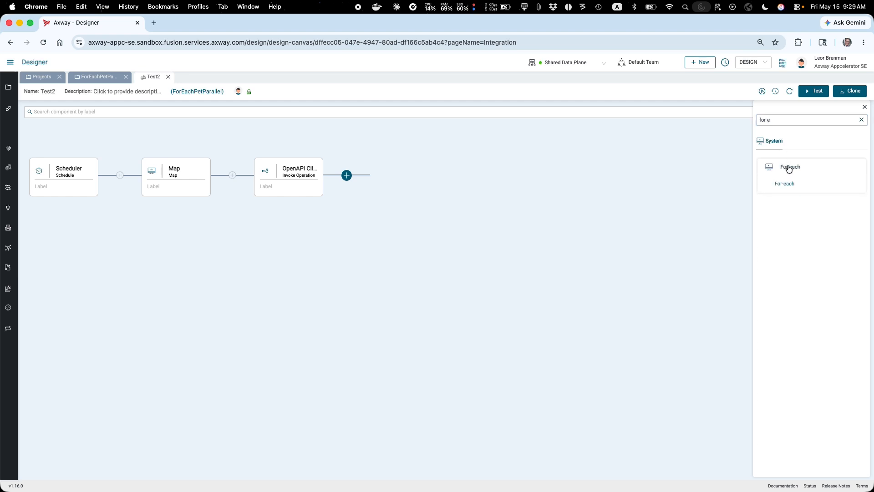
pyautogui.click(783, 184)
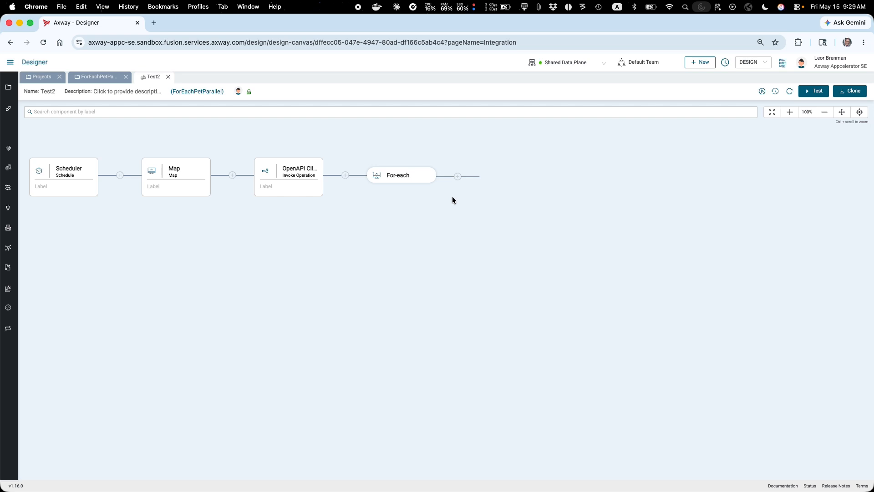
# - Set the For-each input list to the response array of findPetsByStatusOutput and save the configuration
pyautogui.click(413, 175)
pyautogui.click(418, 175)
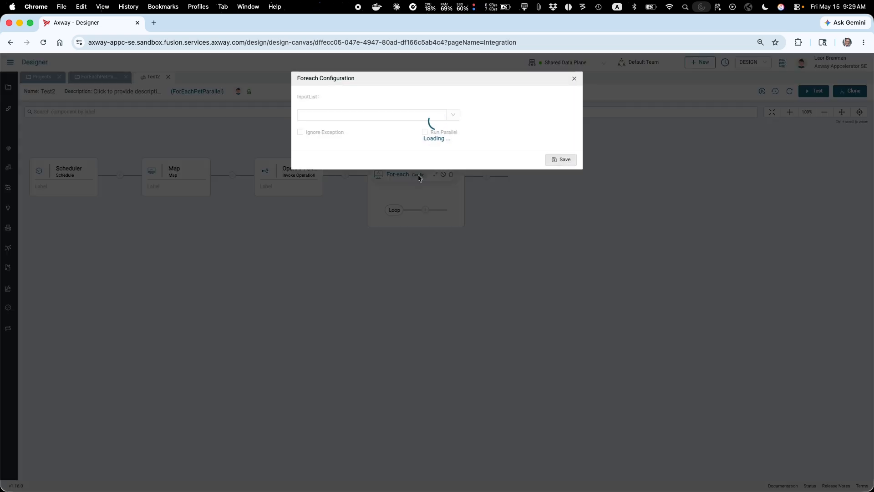
pyautogui.click(453, 115)
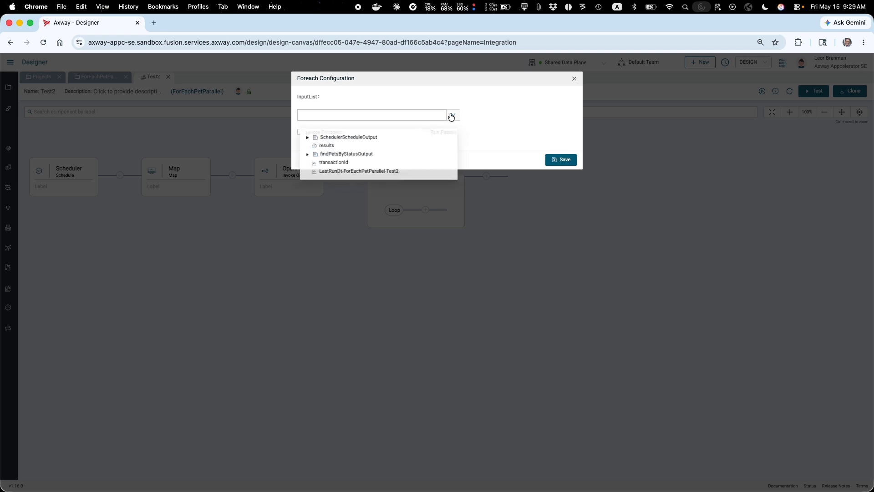
pyautogui.click(305, 155)
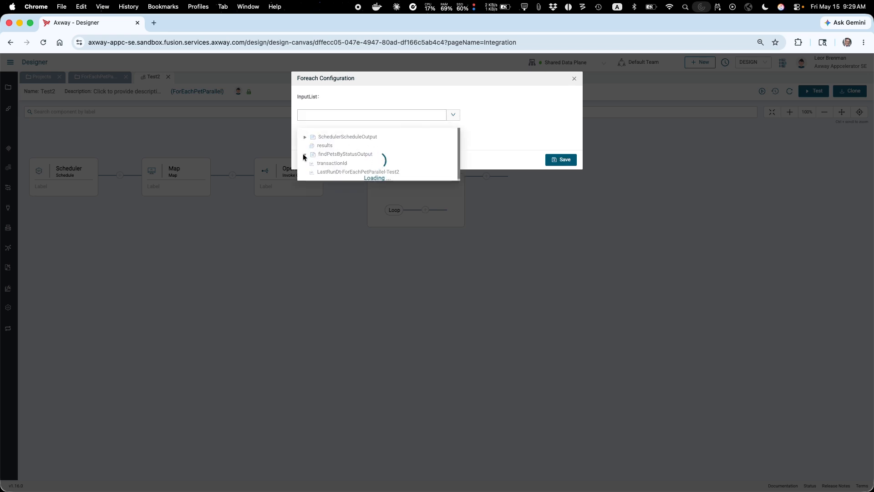
pyautogui.click(312, 181)
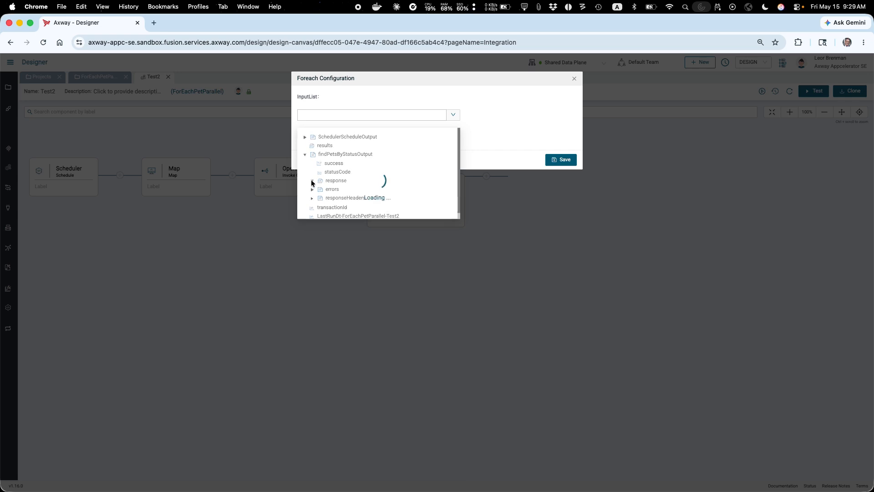
pyautogui.click(335, 181)
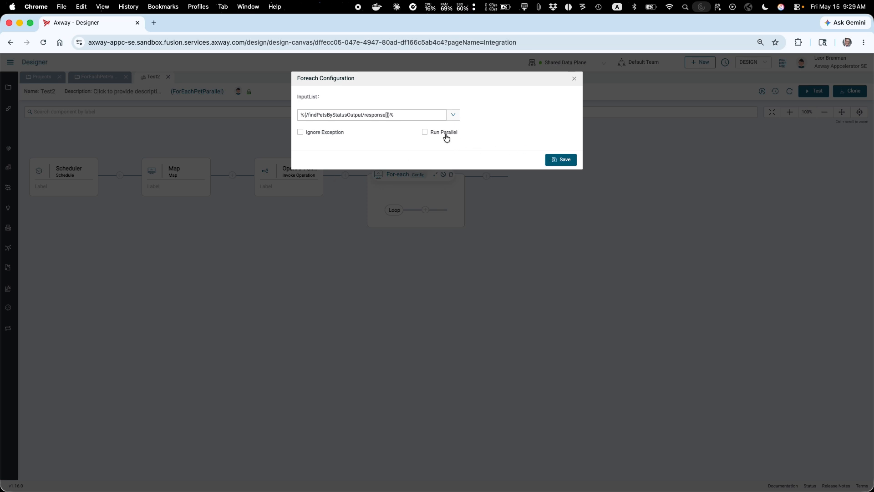
pyautogui.click(564, 159)
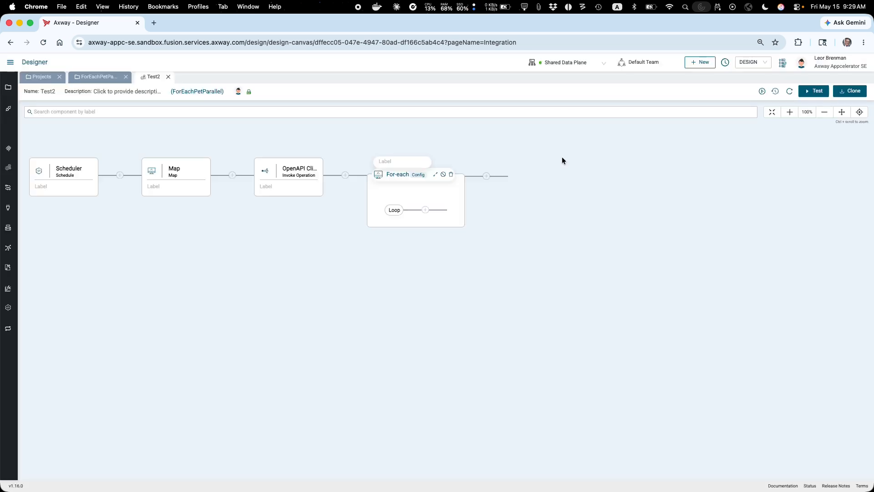
# - Add an OpenAPI Client Invoke Operation component inside the For-each loop
pyautogui.click(426, 210)
pyautogui.click(799, 120)
pyautogui.write('open')
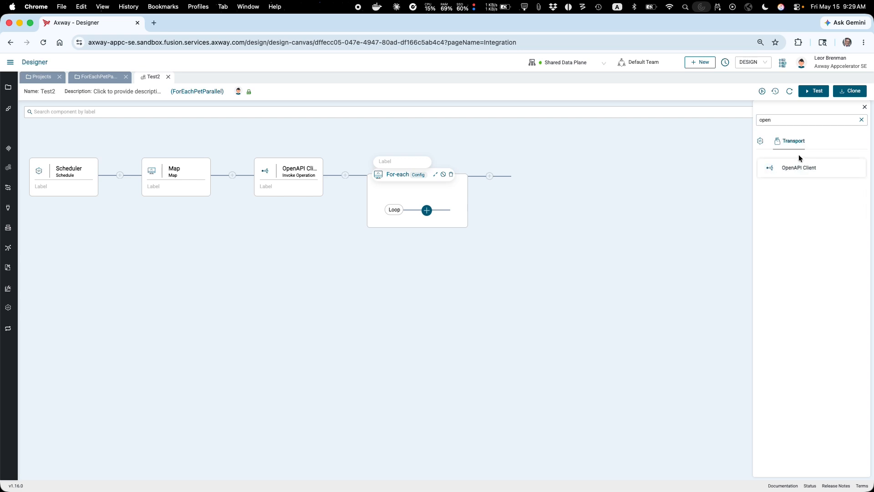
pyautogui.click(797, 169)
pyautogui.click(794, 181)
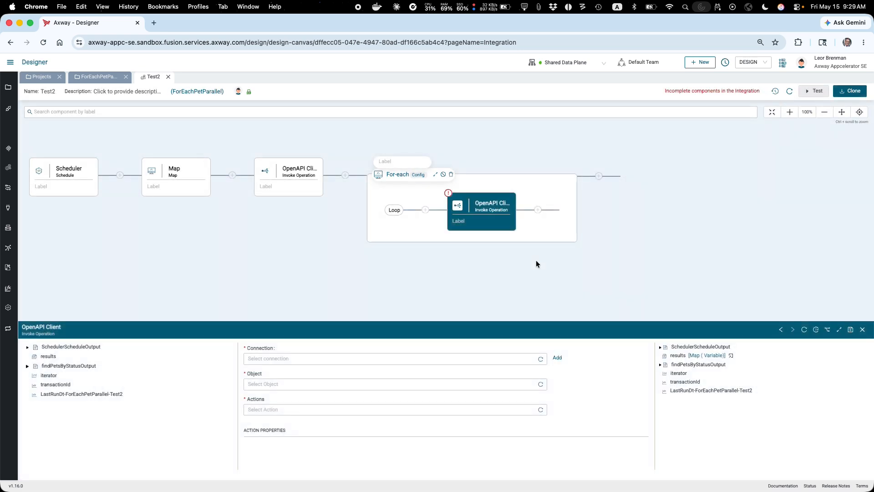
# - Configure the loop's OpenAPI Client with the PetStore2 connection, the pet object and the getPetById action
pyautogui.click(839, 329)
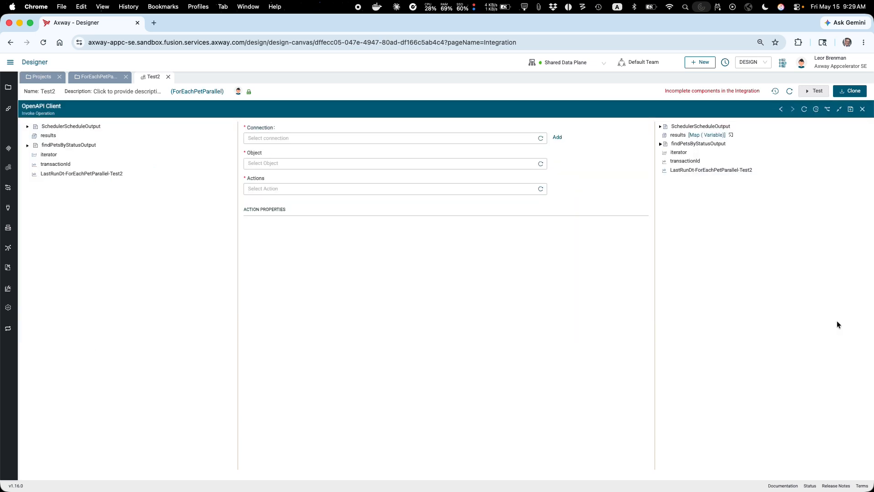
pyautogui.click(272, 137)
pyautogui.click(269, 151)
pyautogui.click(265, 164)
pyautogui.click(256, 178)
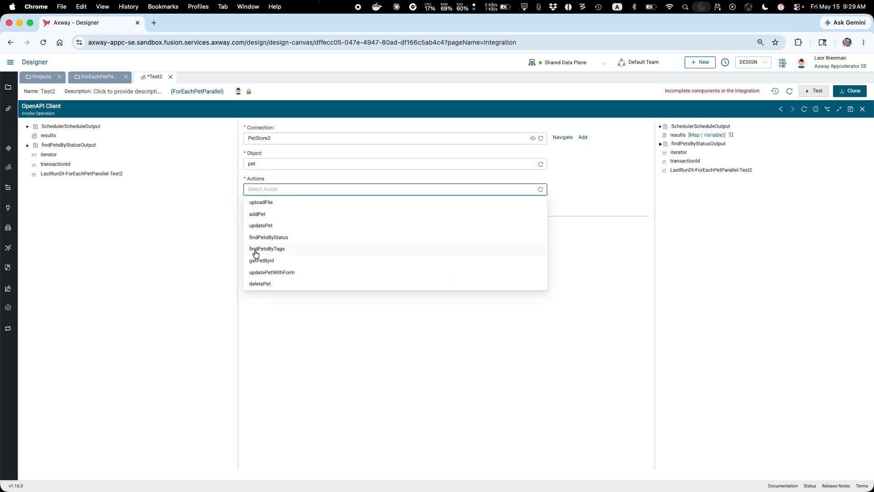
pyautogui.click(256, 260)
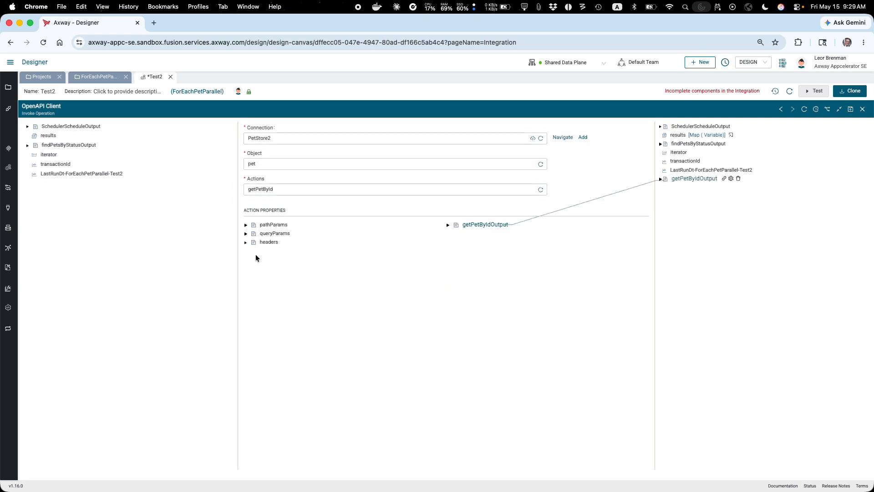
# - Map the id from the findPetsByStatusOutput response to the petId path parameter and save the loop's OpenAPI Client component
pyautogui.click(246, 225)
pyautogui.click(27, 147)
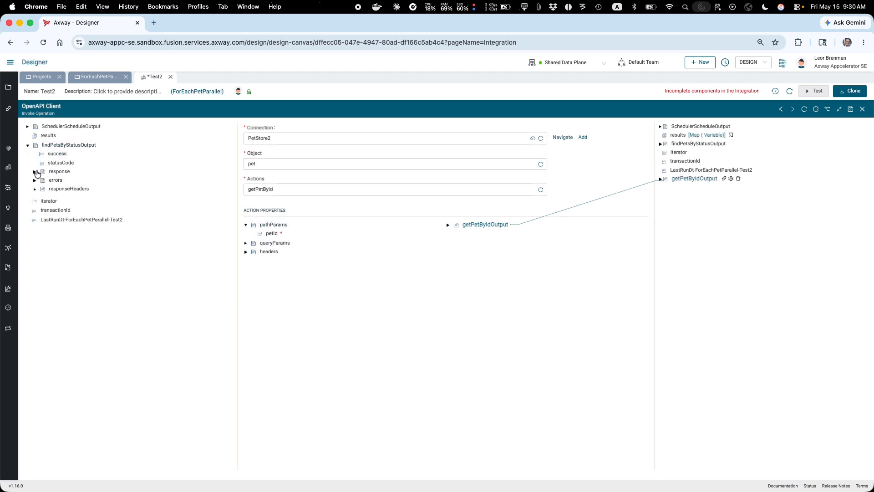
pyautogui.click(35, 173)
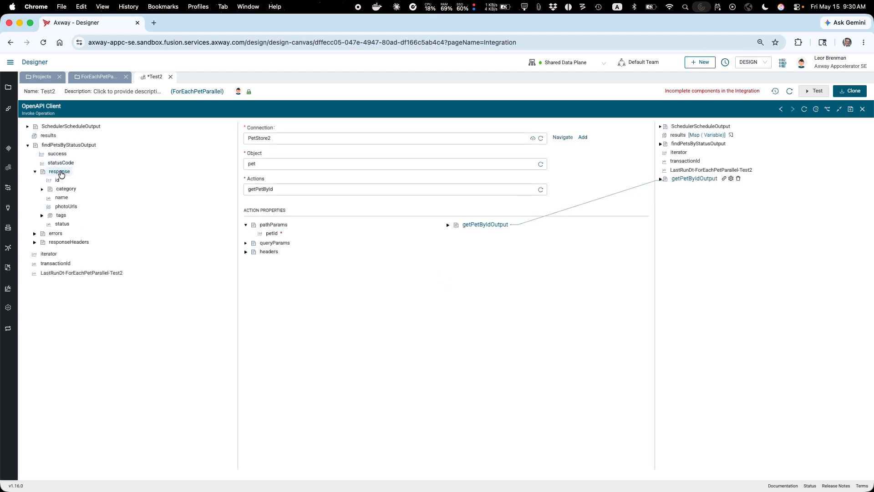
pyautogui.moveTo(57, 180); pyautogui.dragTo(273, 236)
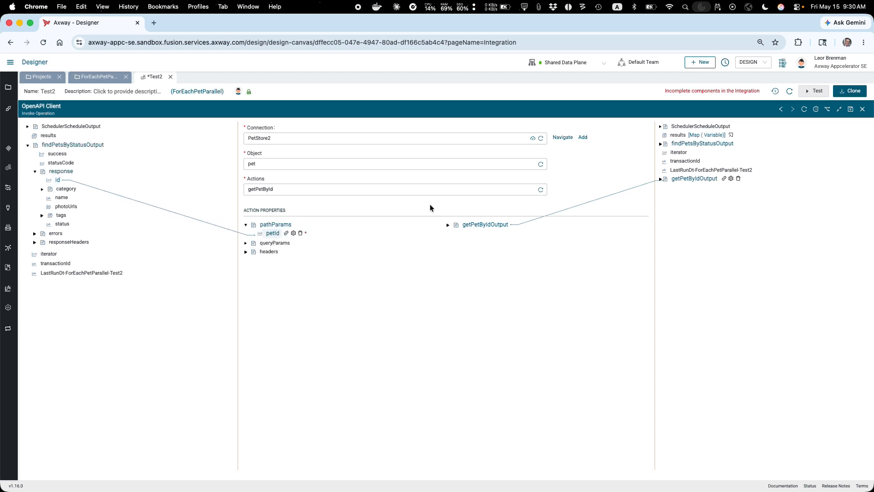
pyautogui.click(850, 109)
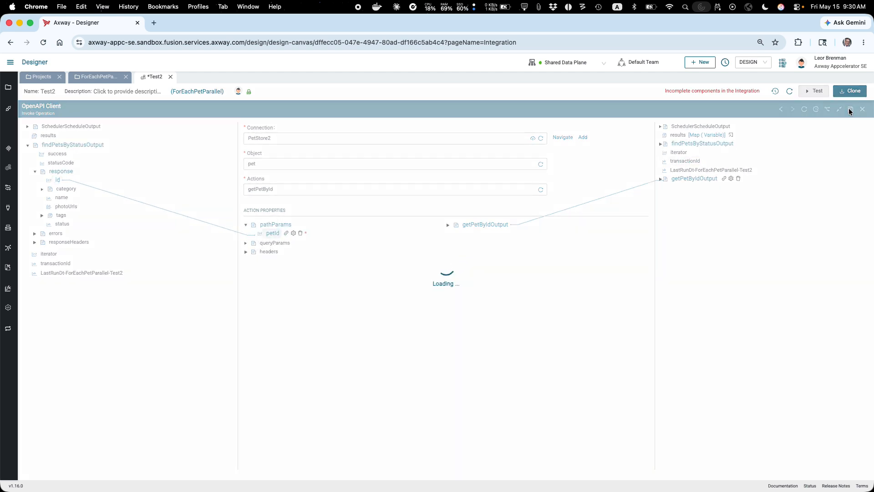
pyautogui.click(662, 179)
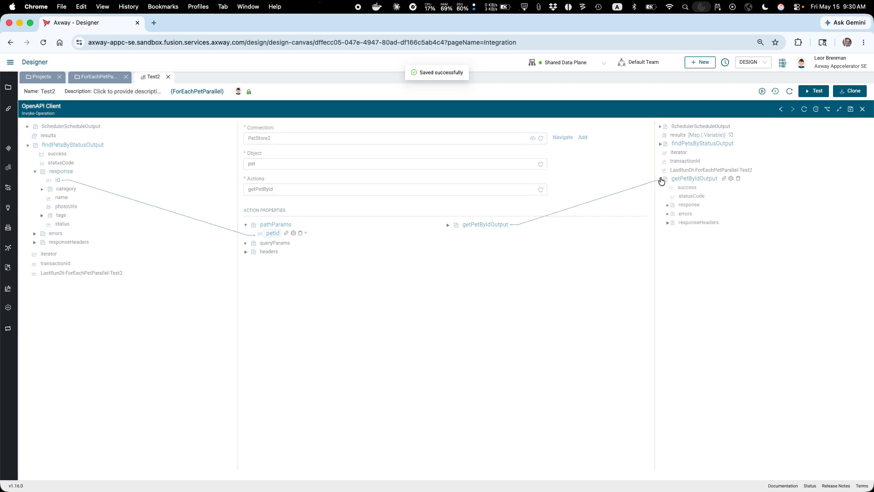
pyautogui.click(668, 206)
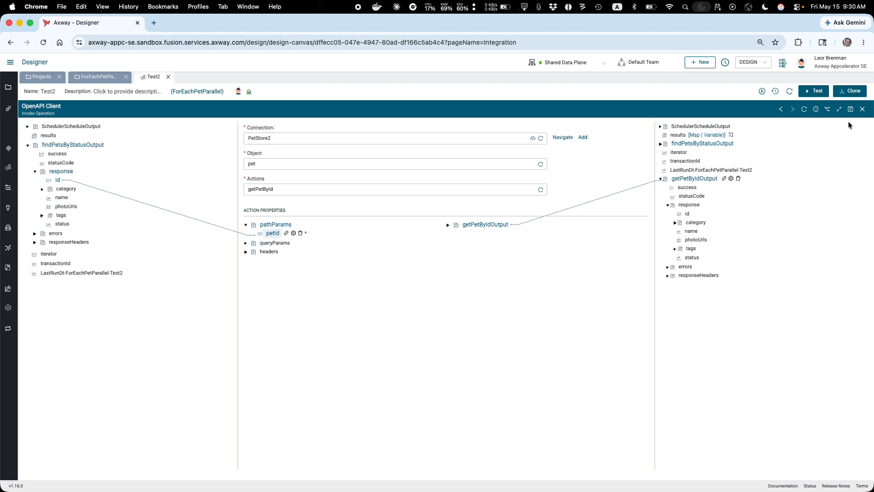
pyautogui.click(851, 110)
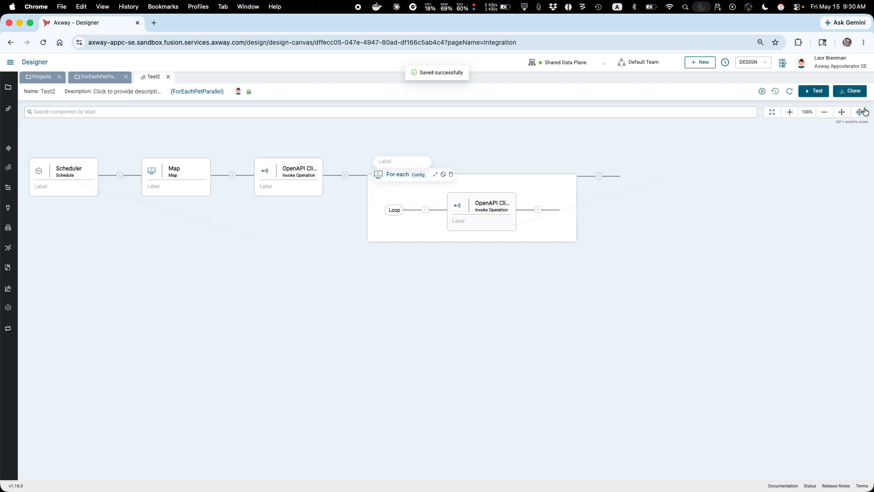
# - Add a Map component after the OpenAPI Client inside the For-each loop
pyautogui.click(538, 211)
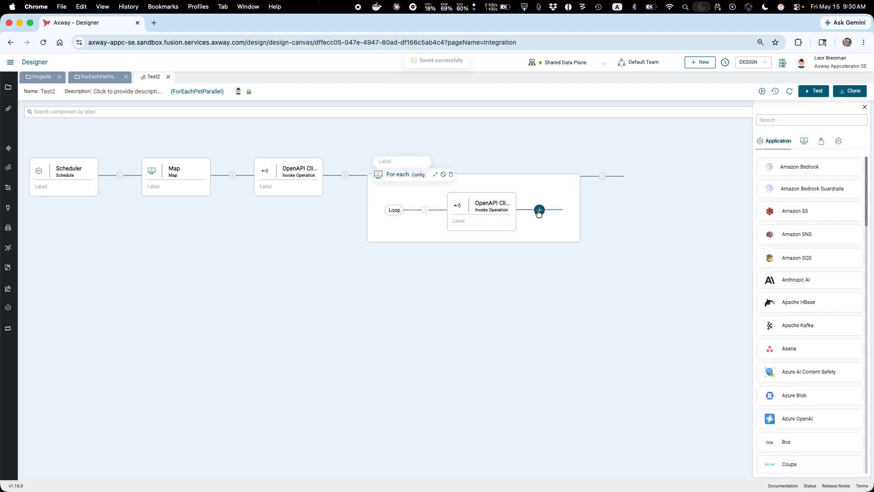
pyautogui.click(780, 119)
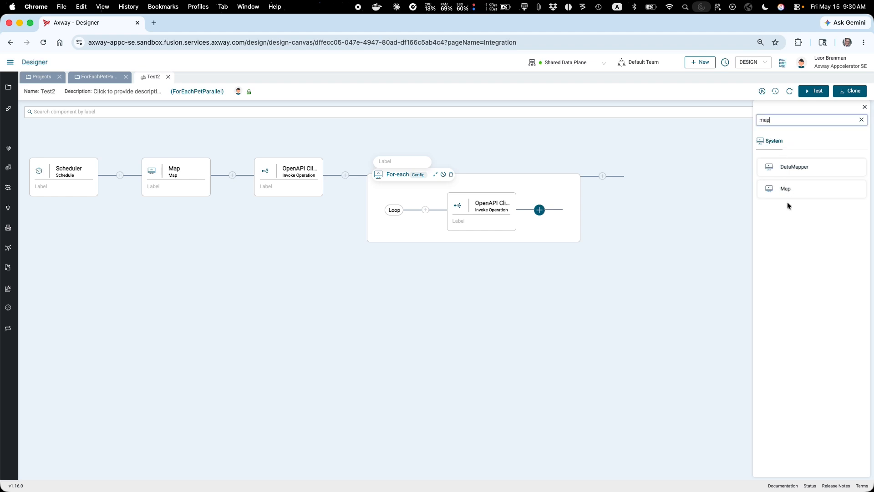
pyautogui.click(786, 190)
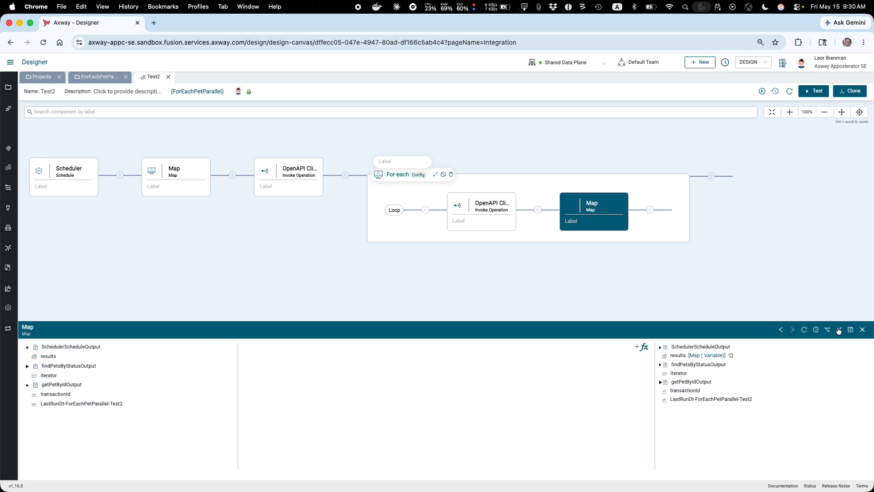
# - Add the AppendList function to the loop's Map component
pyautogui.click(839, 330)
pyautogui.click(638, 128)
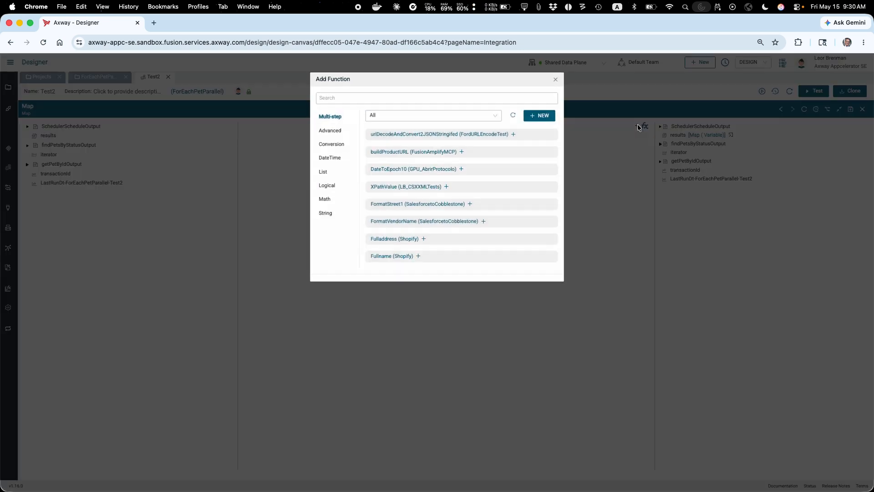
pyautogui.click(402, 98)
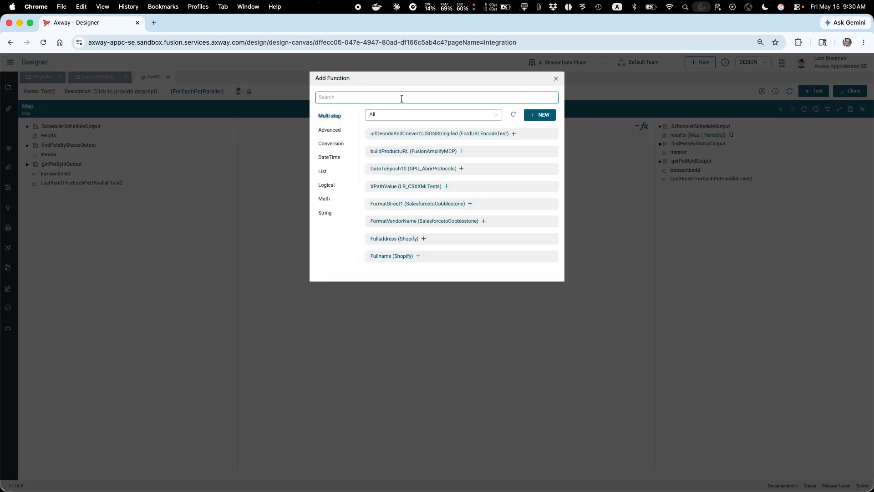
pyautogui.write('apper')
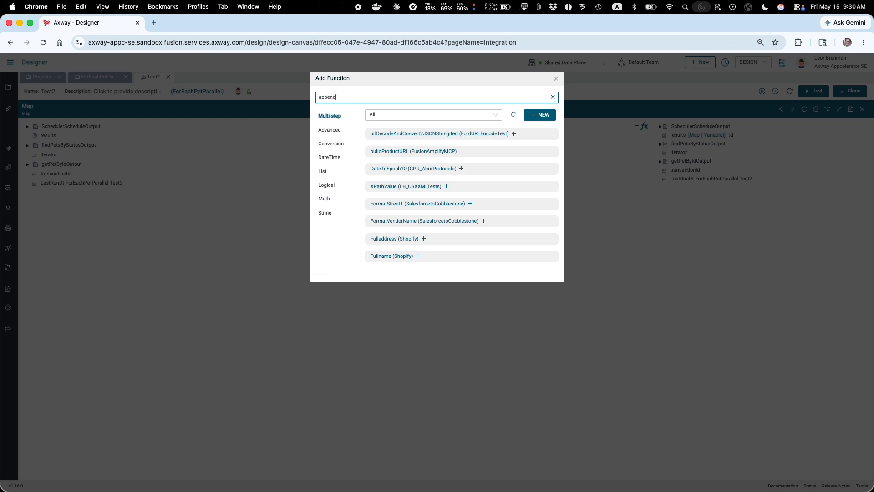
pyautogui.write('d')
pyautogui.click(386, 120)
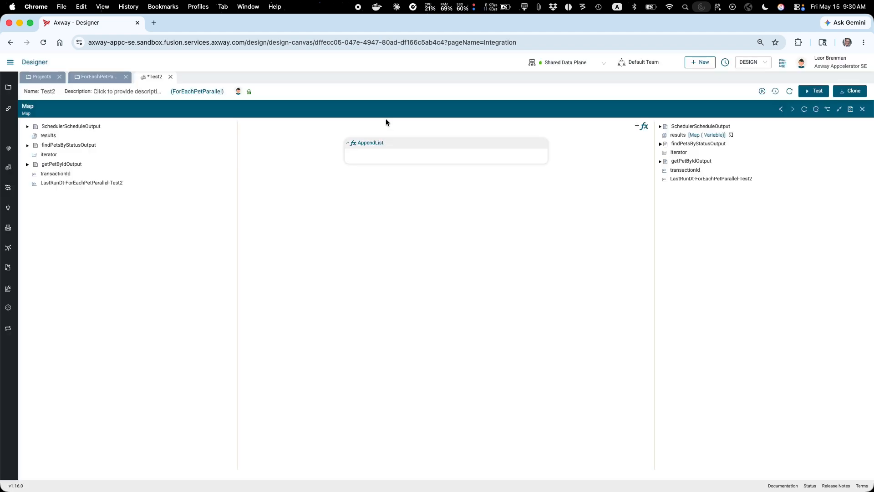
# - Map results to AppendList's docList, the getPetByIdOutput response to docIn and the docList output back to results, and save the Map
pyautogui.moveTo(49, 140); pyautogui.dragTo(368, 157)
pyautogui.moveTo(474, 156); pyautogui.dragTo(678, 135)
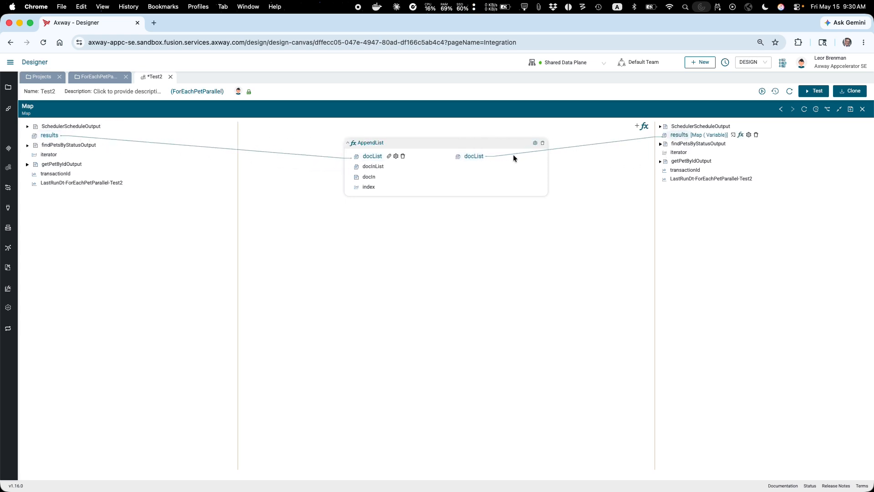
pyautogui.click(27, 164)
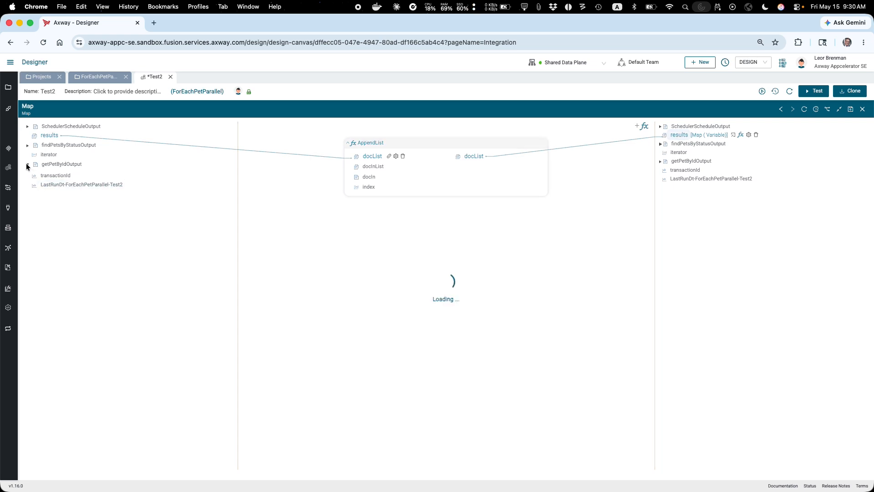
pyautogui.click(35, 190)
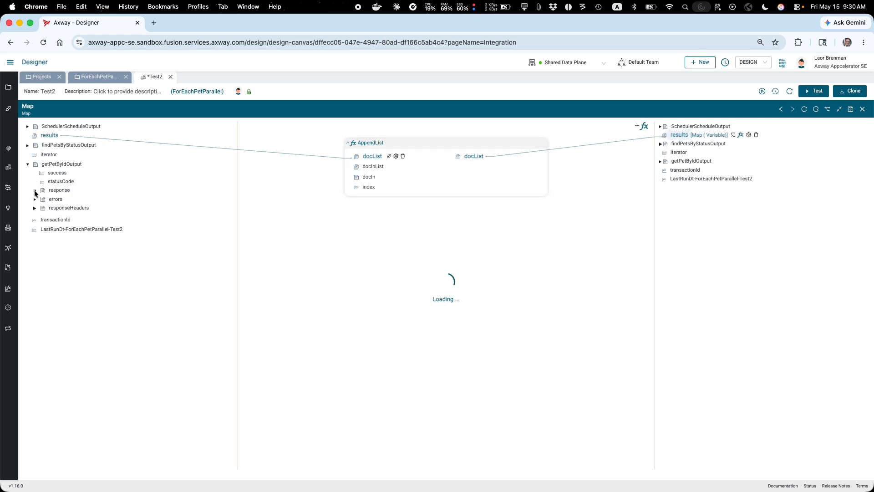
pyautogui.moveTo(57, 191); pyautogui.dragTo(371, 181)
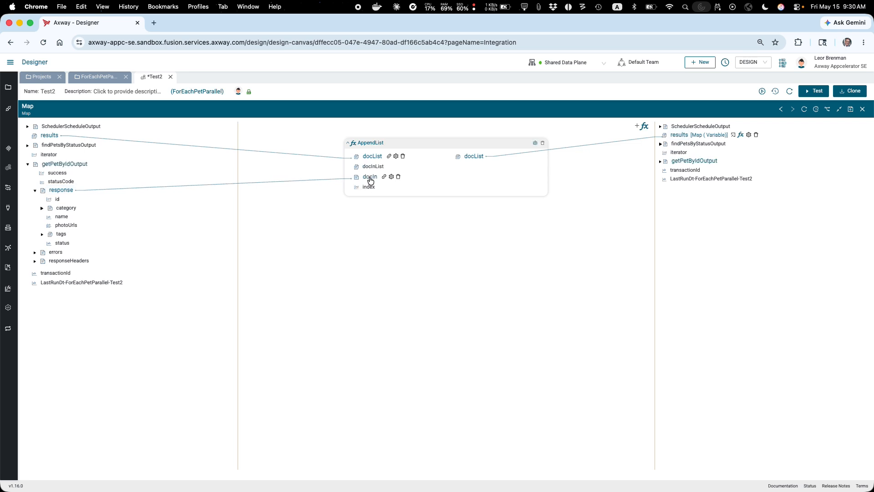
pyautogui.click(851, 110)
# - Test the Test2 integration with the sequential loop and refresh its transaction view until the executed components are listed
pyautogui.click(814, 93)
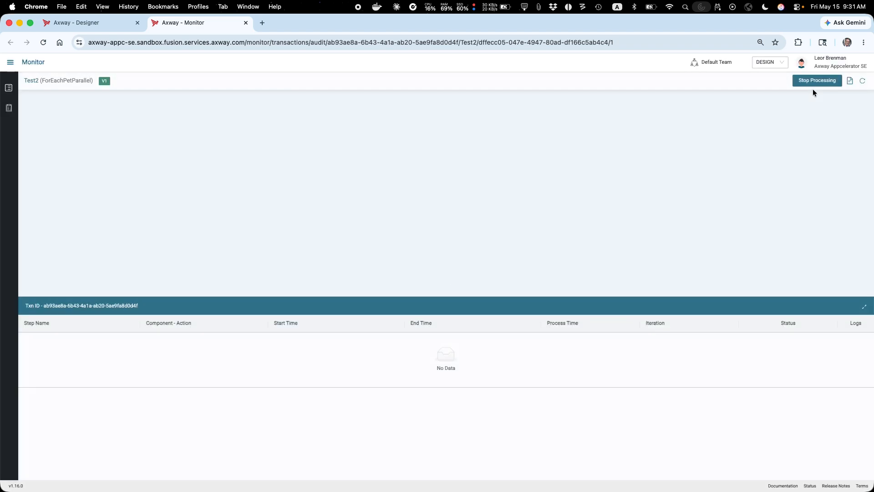
pyautogui.click(863, 81)
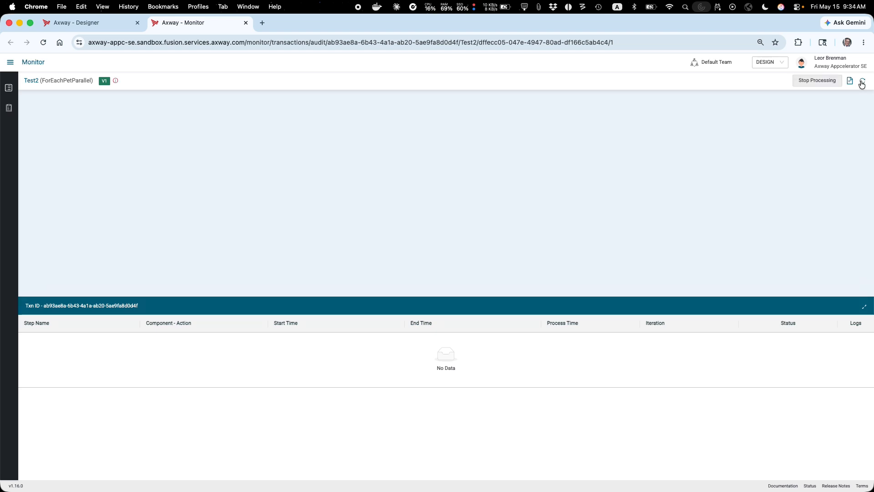
pyautogui.click(862, 83)
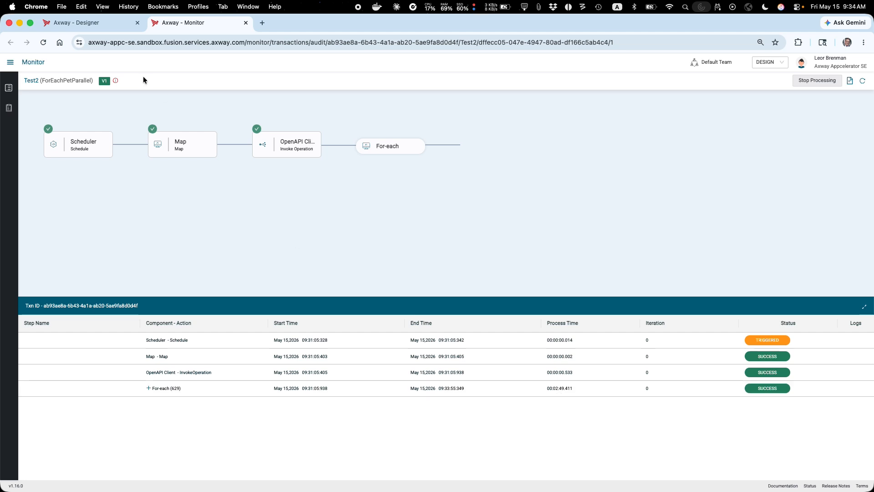
# - Examine the run's error list and the For-each output's findPetsByStatusOutput response and first results entry, and close the Monitor page
pyautogui.click(116, 81)
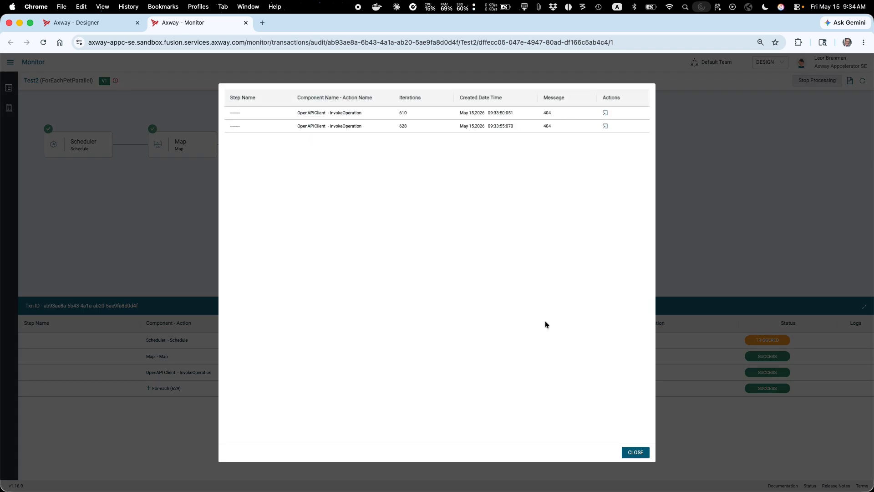
pyautogui.click(635, 452)
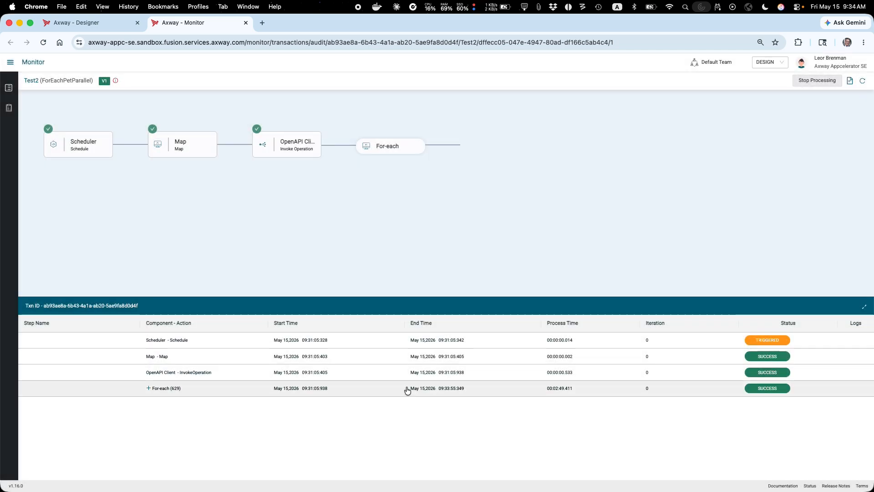
pyautogui.click(374, 387)
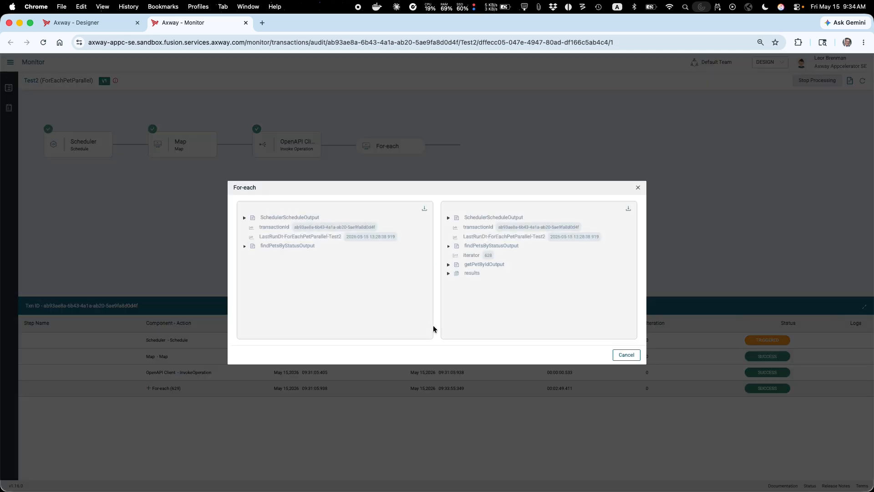
pyautogui.click(448, 247)
pyautogui.click(456, 255)
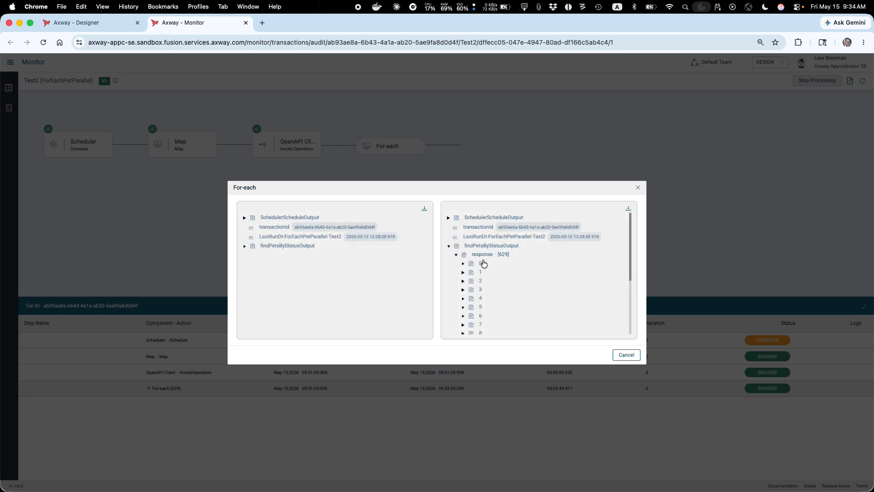
pyautogui.click(448, 247)
pyautogui.click(449, 274)
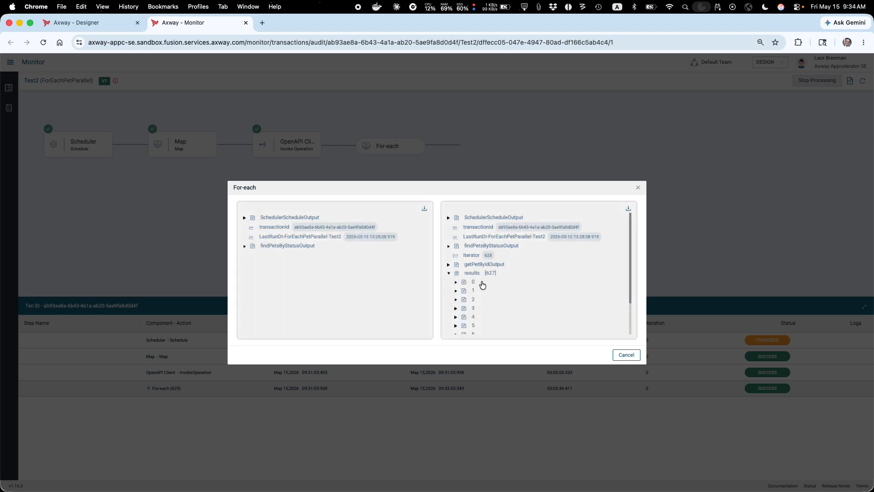
pyautogui.scroll(-3, 475, 310)
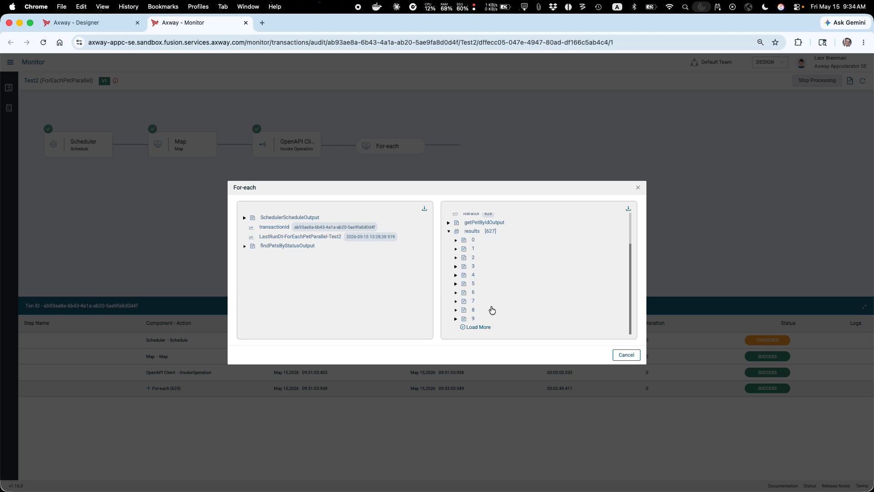
pyautogui.click(455, 240)
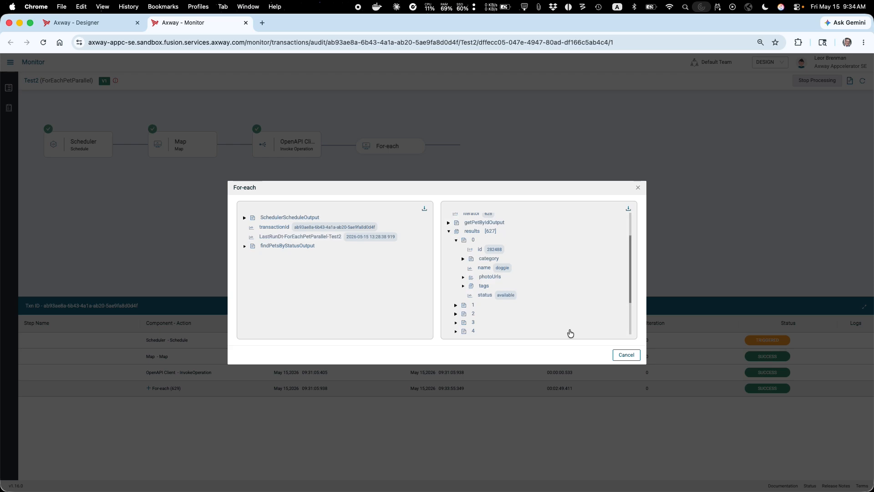
pyautogui.click(627, 355)
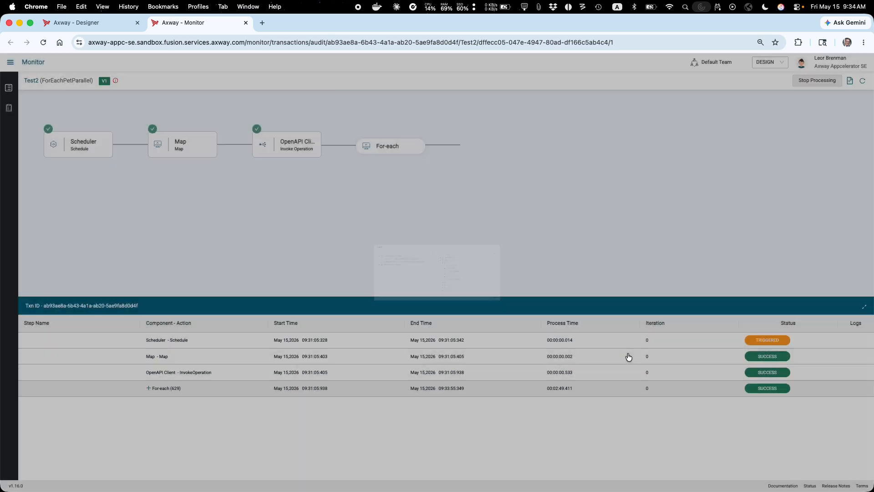
pyautogui.click(246, 22)
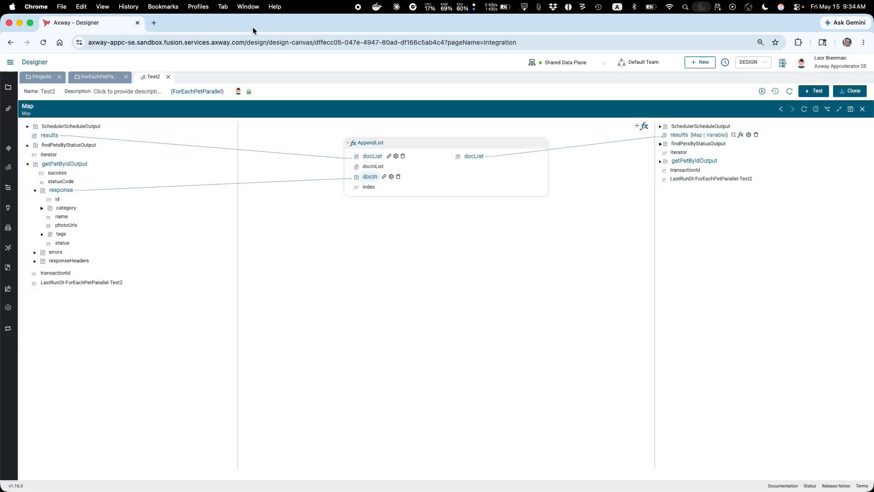
# - Set the For-each loop to Run Parallel with results as its aggregate list, and save the configuration and the integration
pyautogui.click(839, 110)
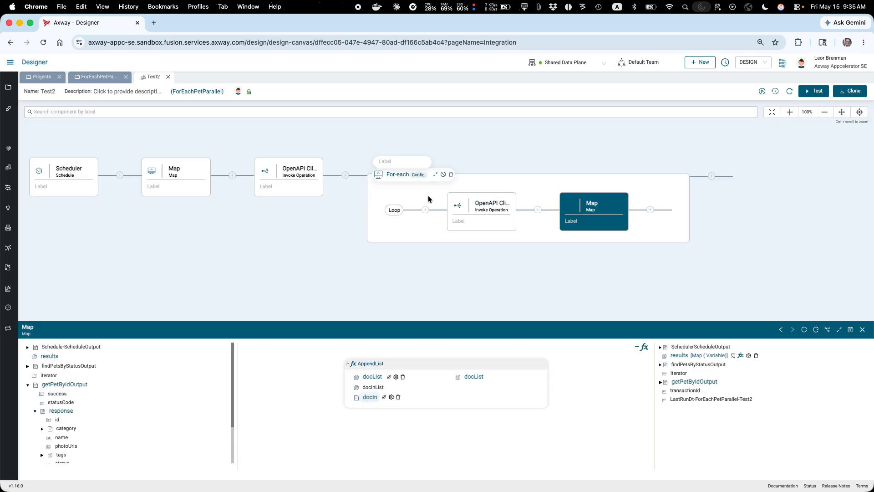
pyautogui.click(418, 175)
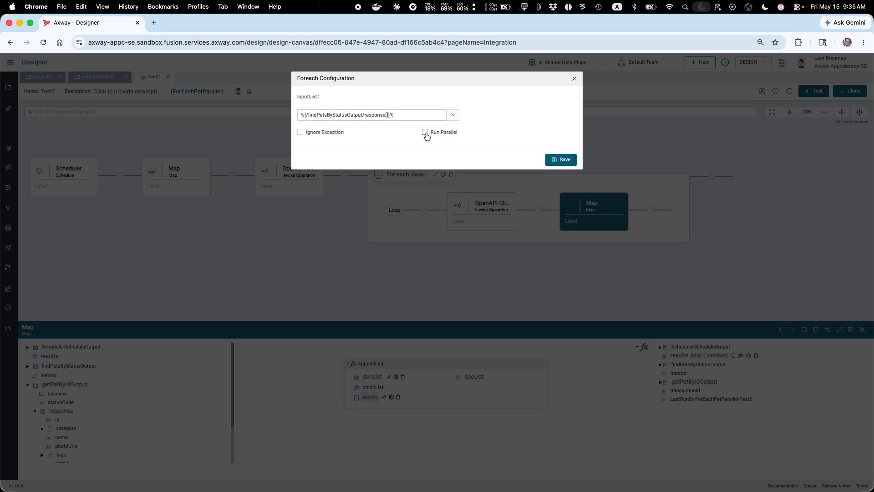
pyautogui.click(425, 133)
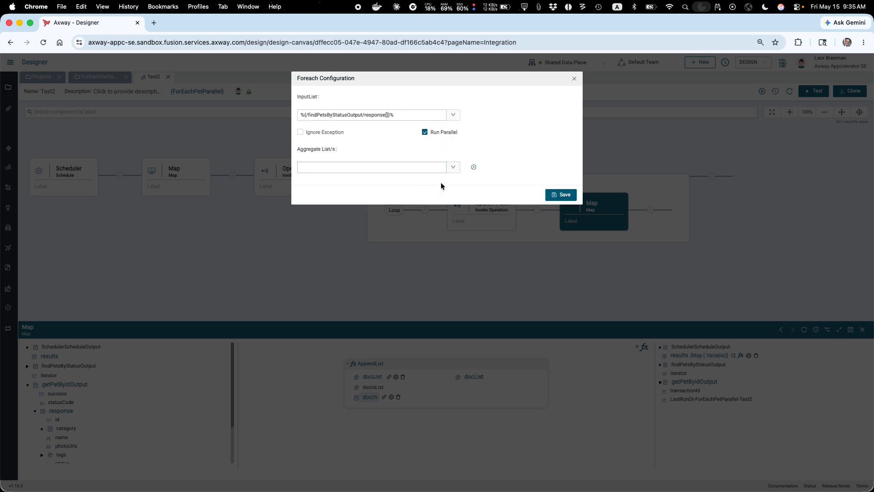
pyautogui.click(453, 168)
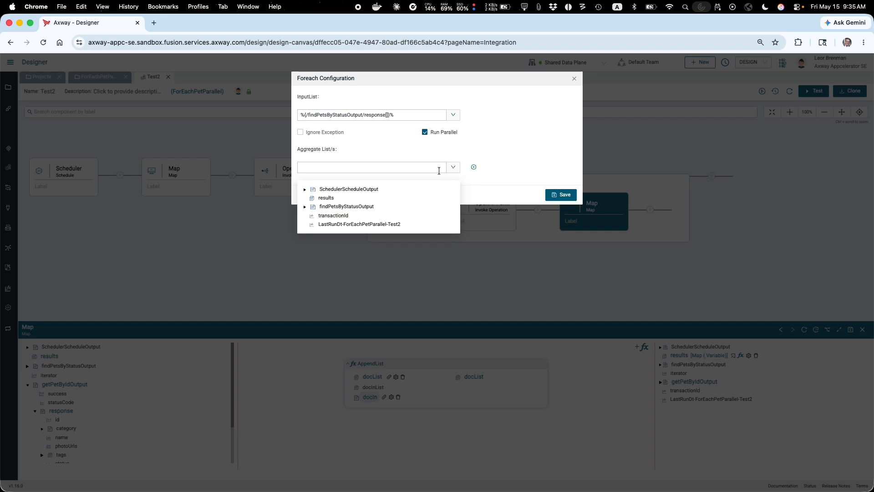
pyautogui.click(327, 198)
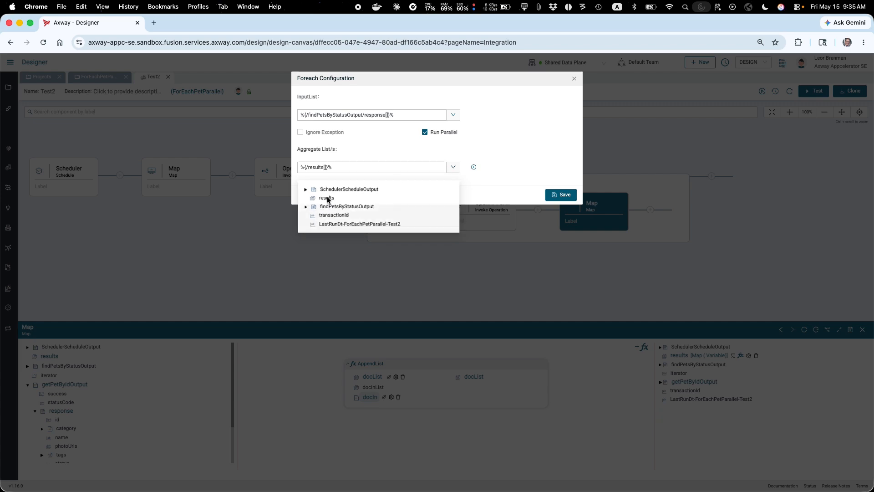
pyautogui.click(563, 195)
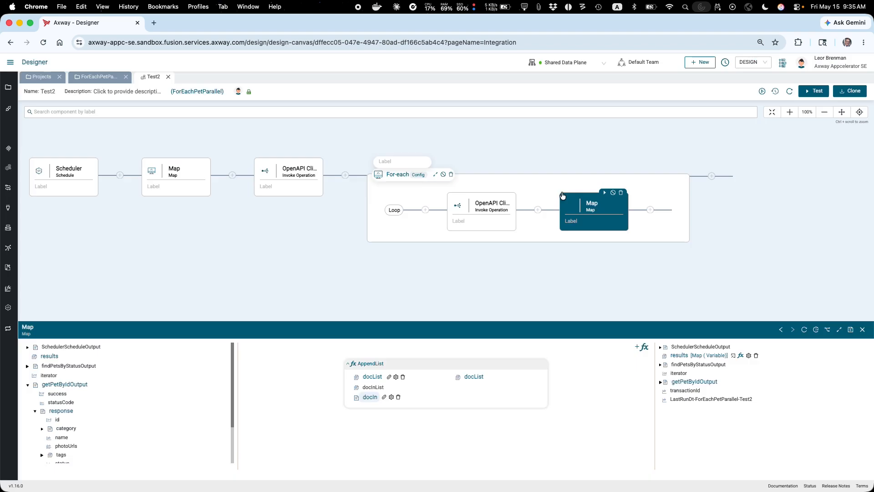
pyautogui.click(851, 329)
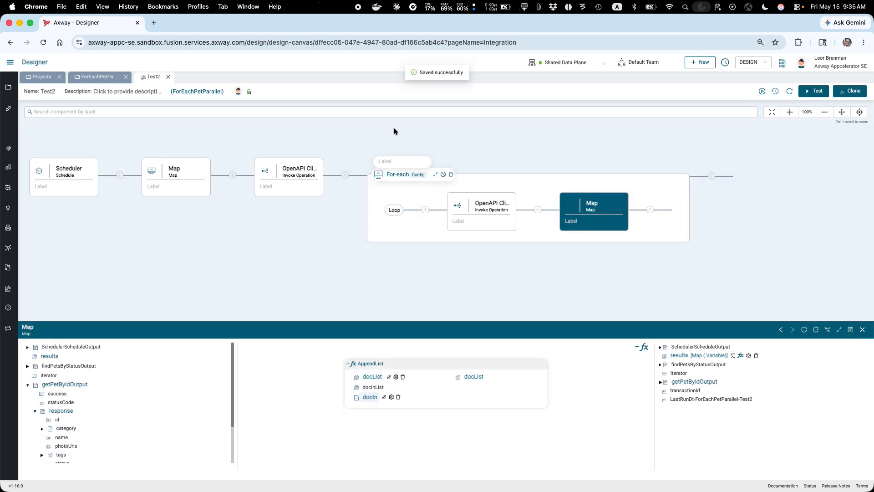
# - Test the integration again with the parallel loop and refresh the transaction view until its components are listed
pyautogui.click(815, 93)
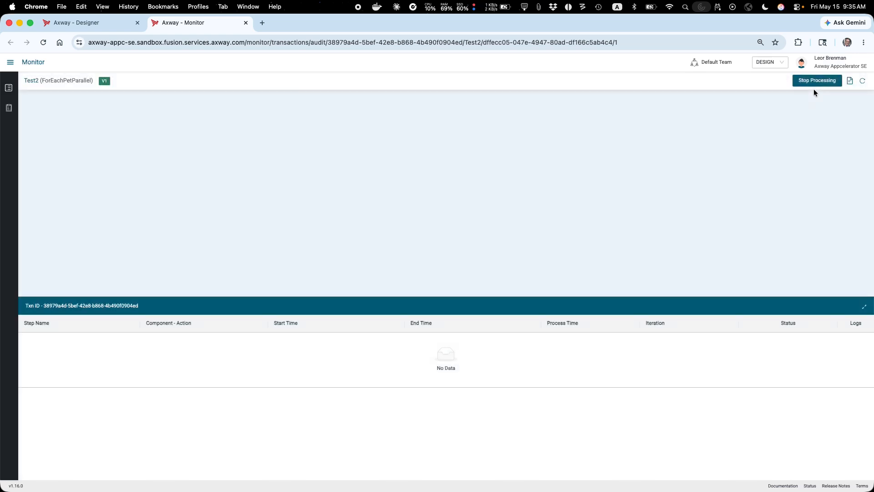
pyautogui.click(863, 81)
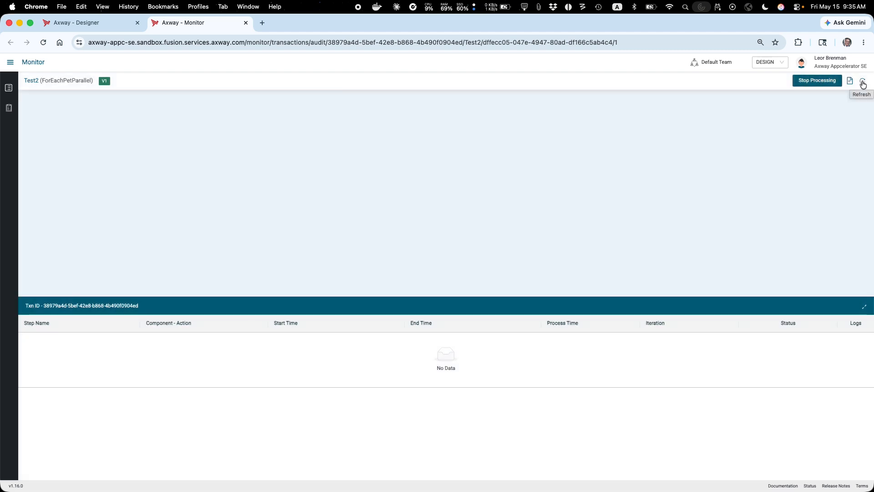
pyautogui.click(863, 84)
pyautogui.click(863, 84)
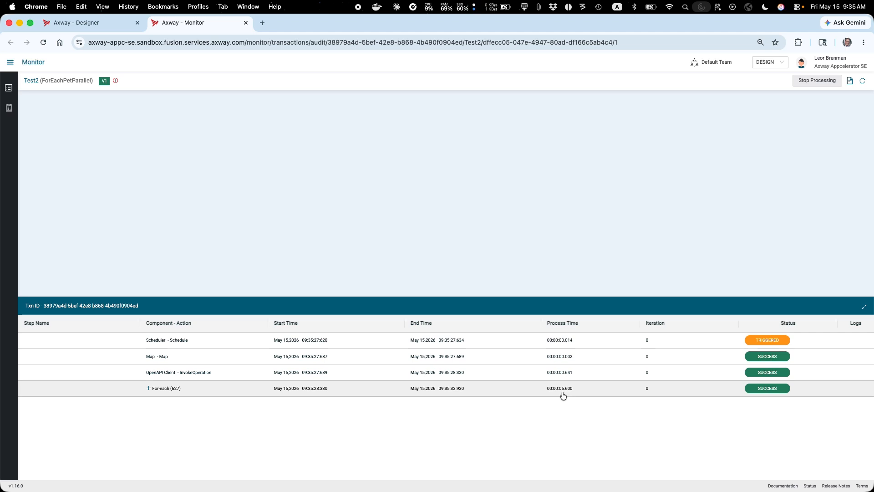
# - Examine the parallel run's For-each output, including findPetsByStatusOutput and the first results entry, and review the run's error list
pyautogui.click(480, 392)
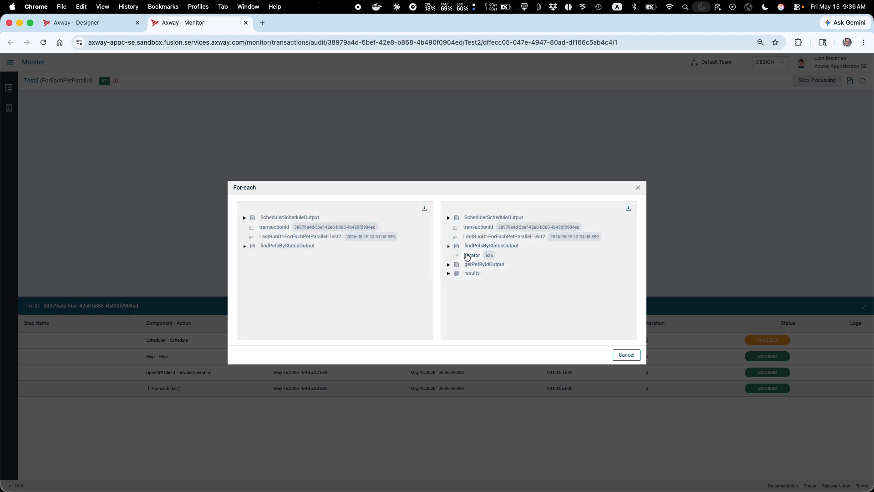
pyautogui.click(448, 247)
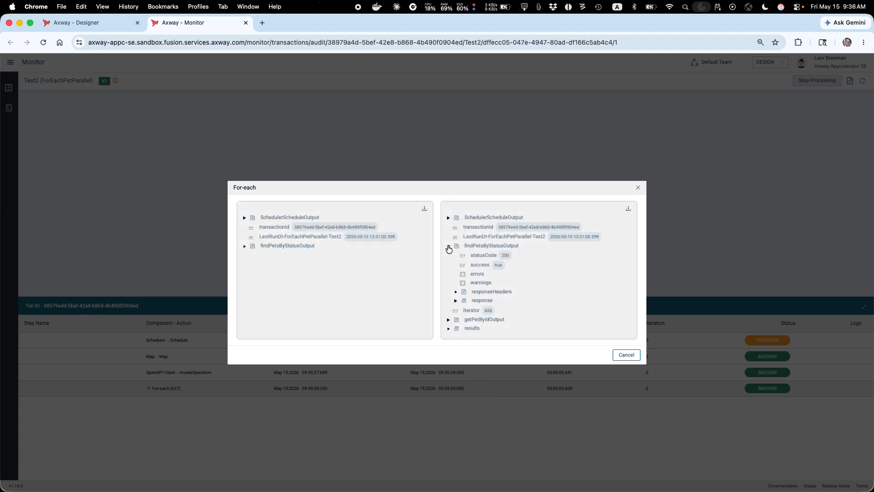
pyautogui.click(456, 301)
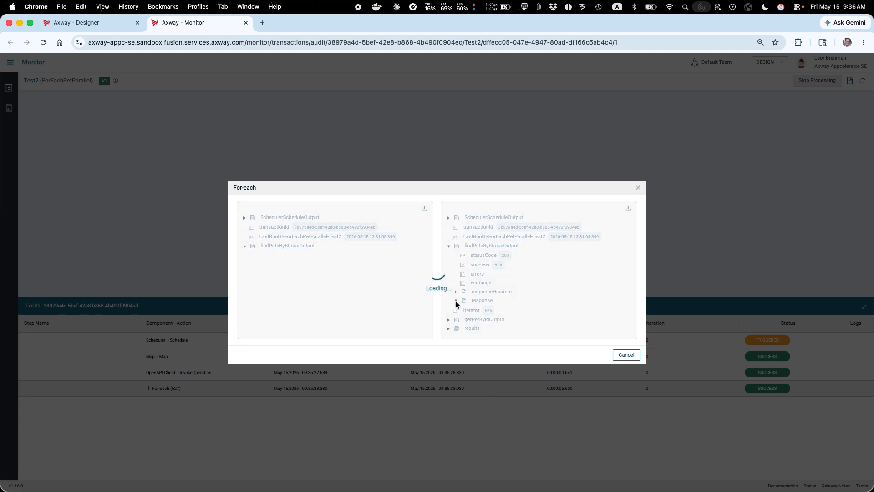
pyautogui.click(448, 246)
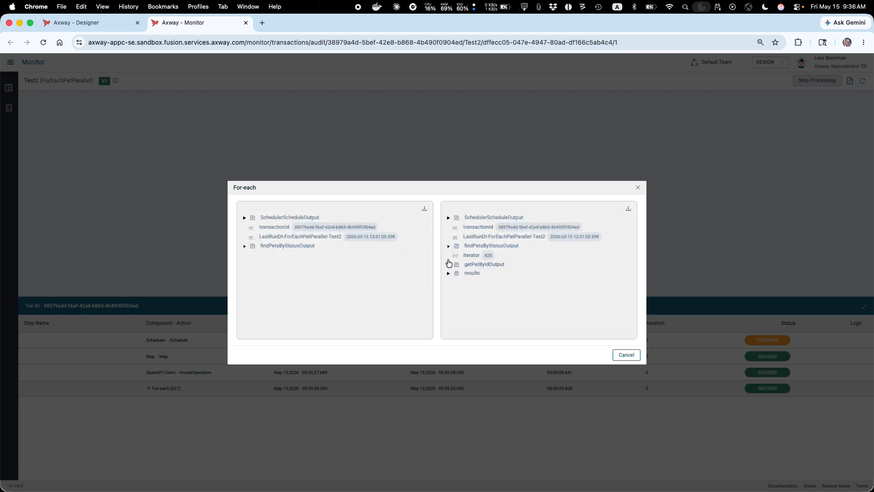
pyautogui.click(448, 274)
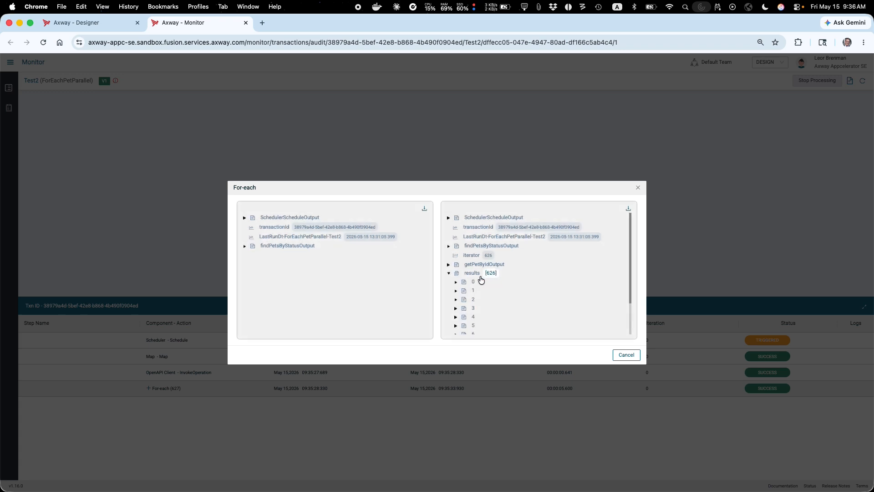
pyautogui.click(456, 282)
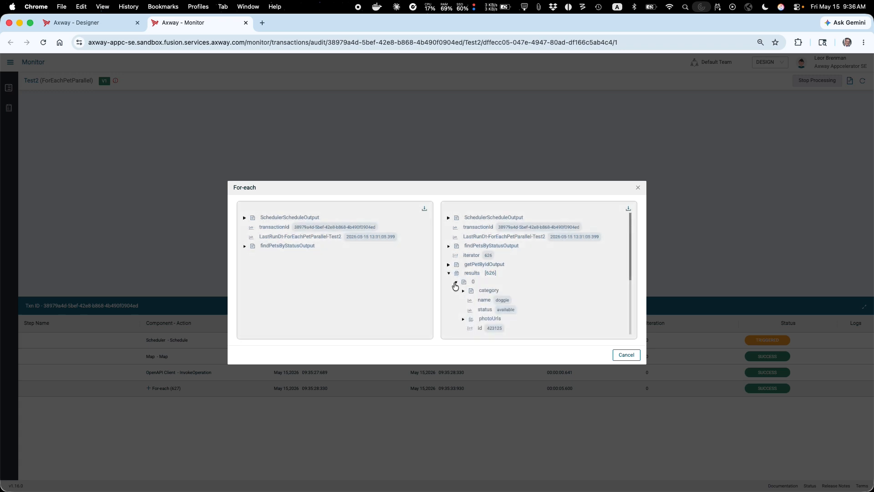
pyautogui.click(626, 356)
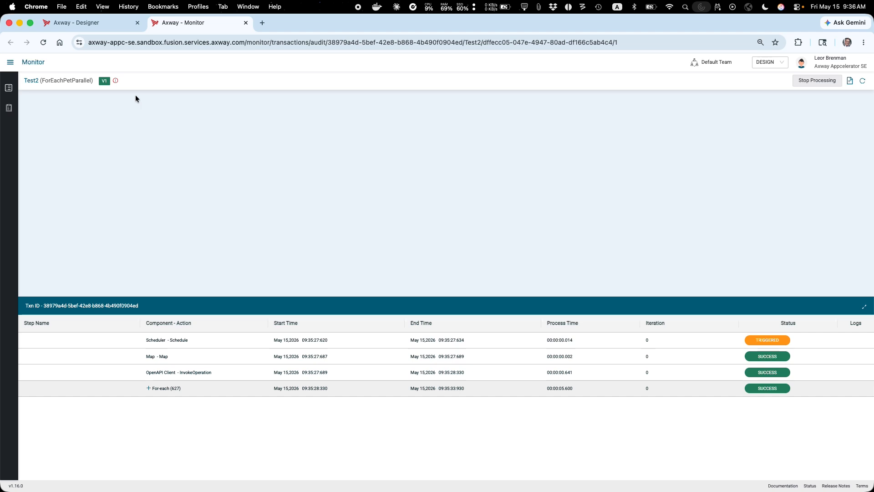
pyautogui.click(115, 85)
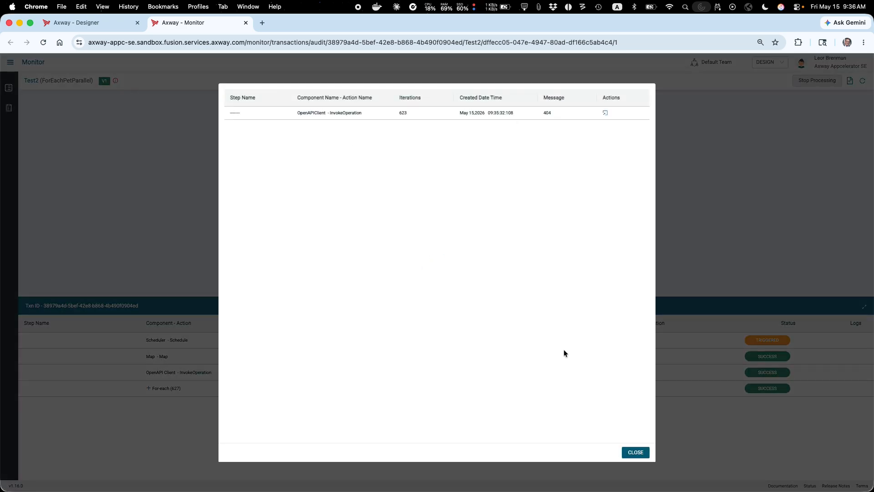
pyautogui.click(635, 452)
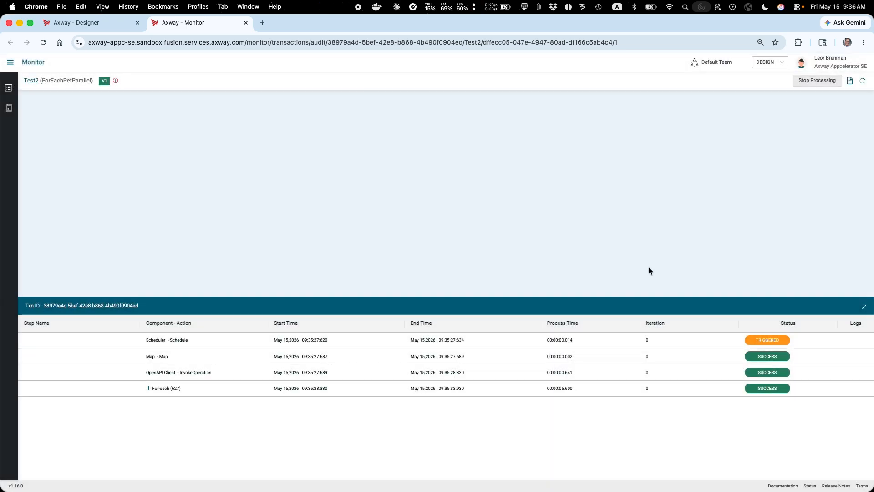